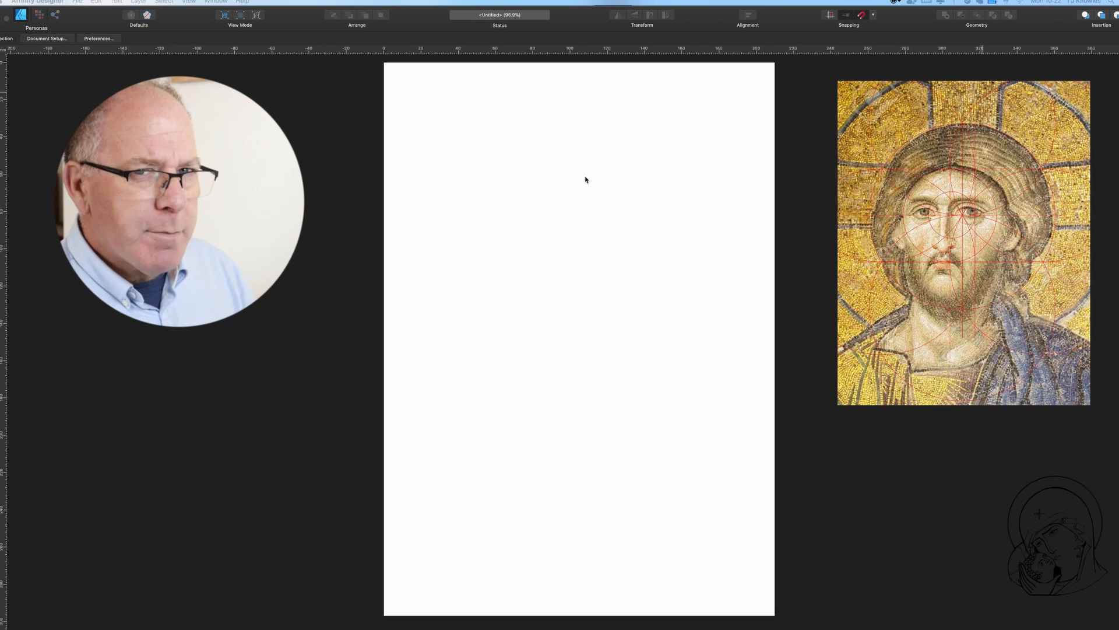
Take the Pen tool and set its stroke to a solid line 0.2 pt wide
scroll(585, 183, "left", 1)
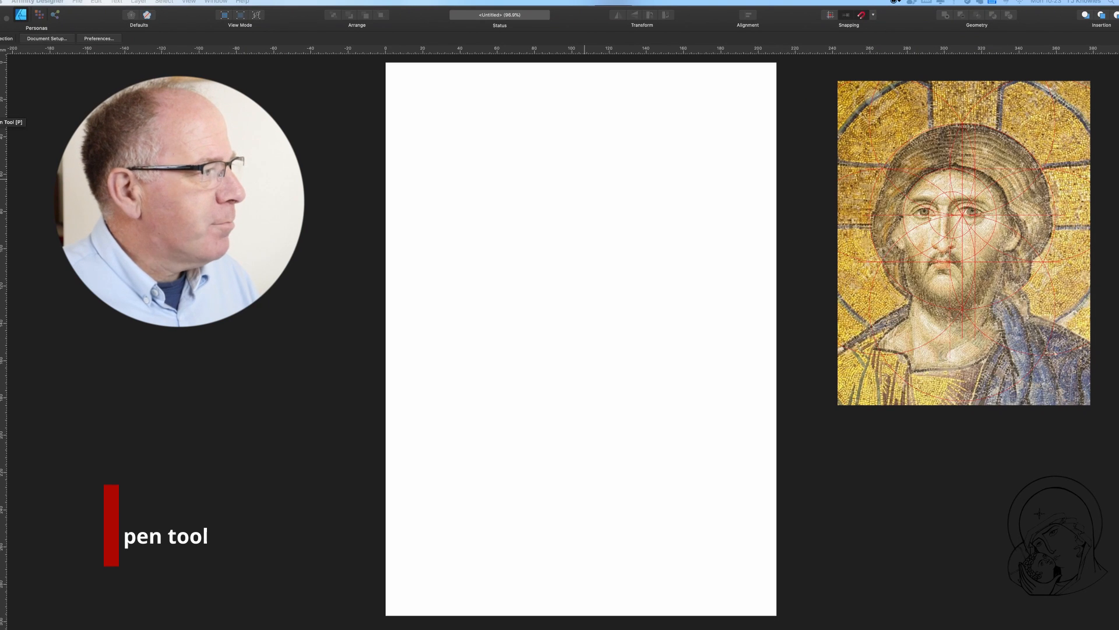
left_click(1, 113)
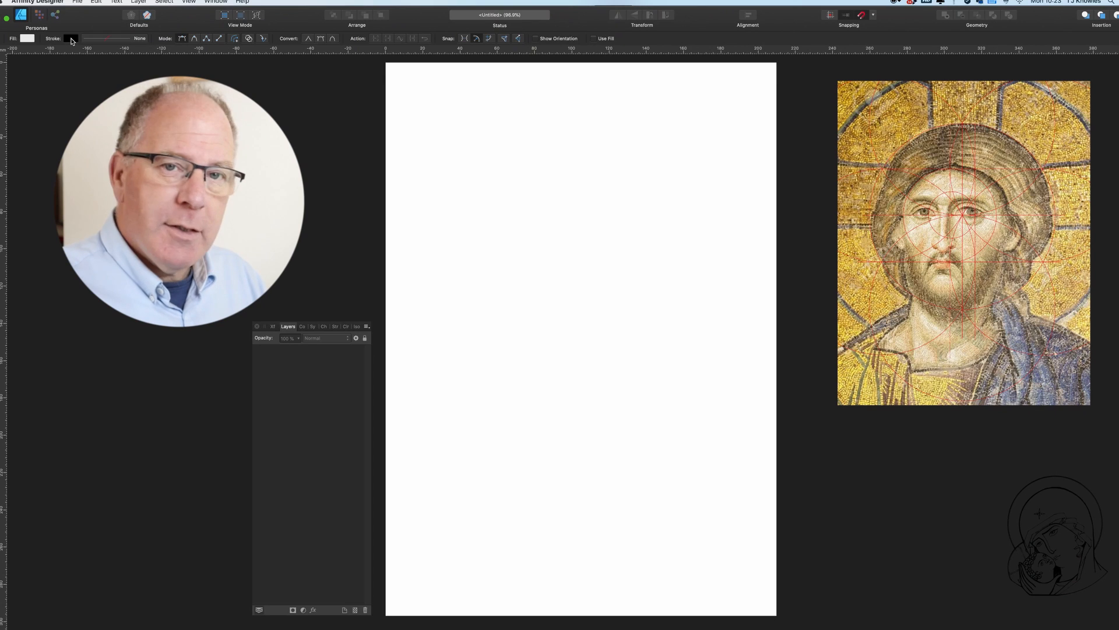
left_click(110, 40)
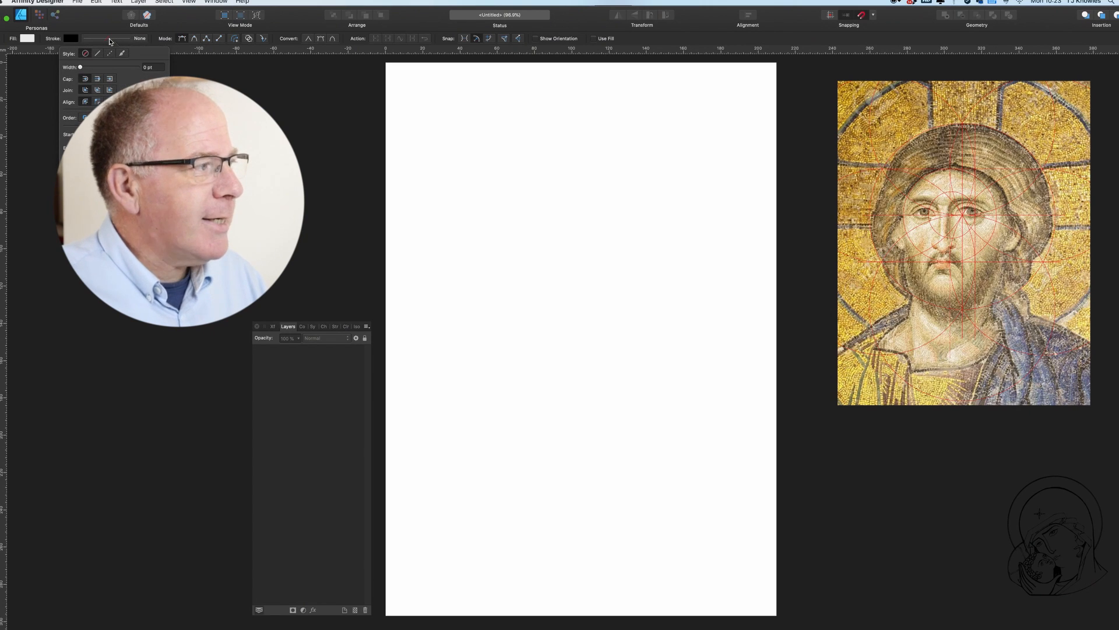
left_click(98, 54)
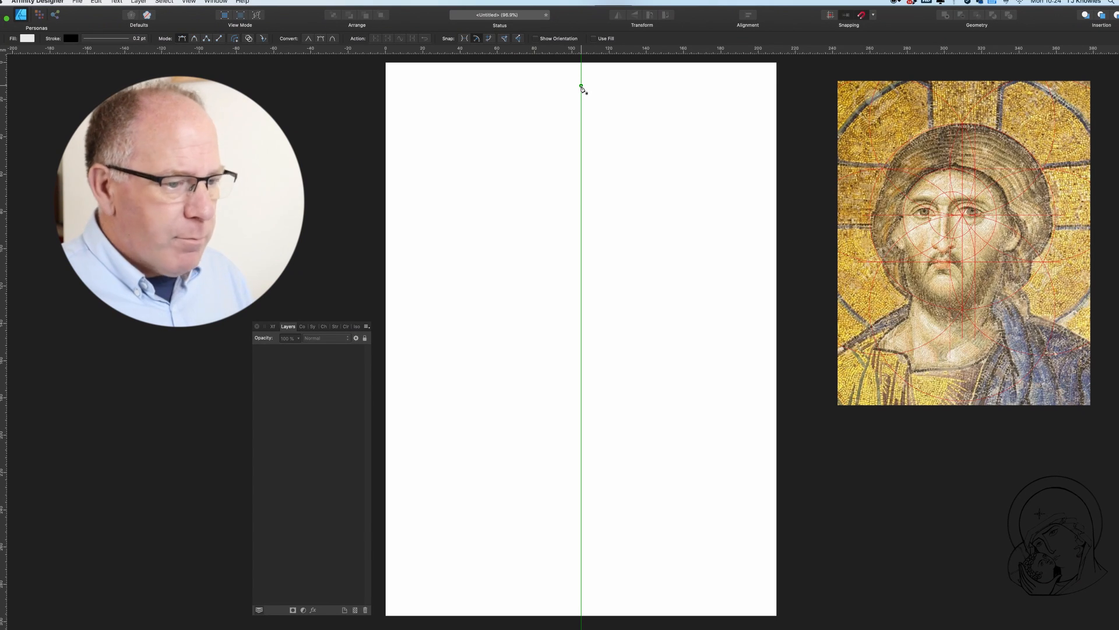
Draw a straight vertical line down the page's centre, from near the upper edge to near the lower edge, and deselect it
left_click(581, 86)
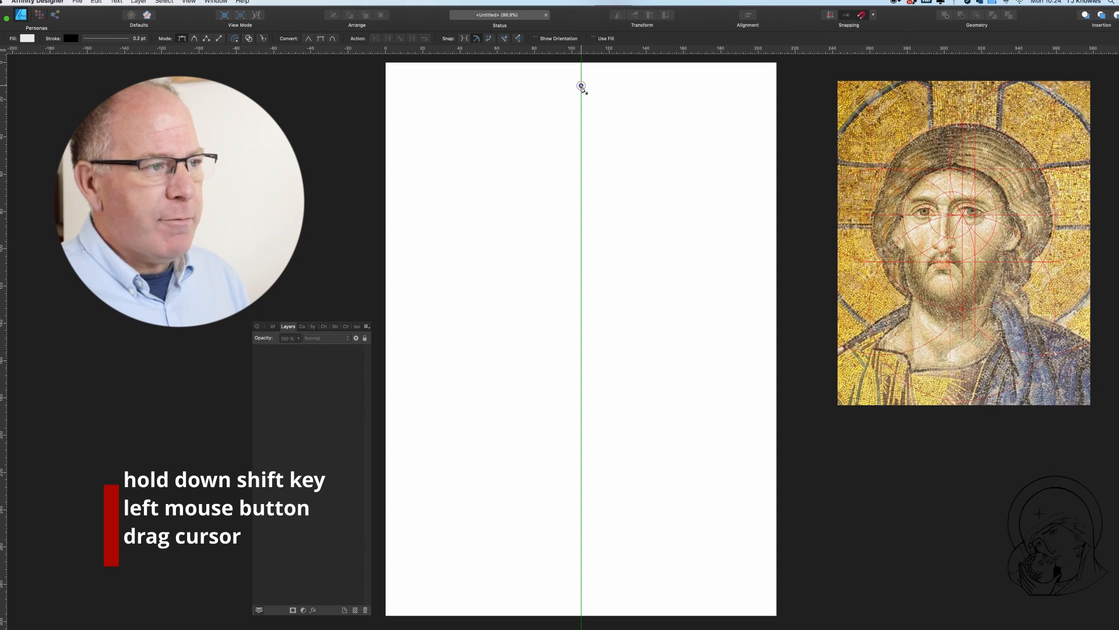
left_click_drag(581, 86, 579, 570)
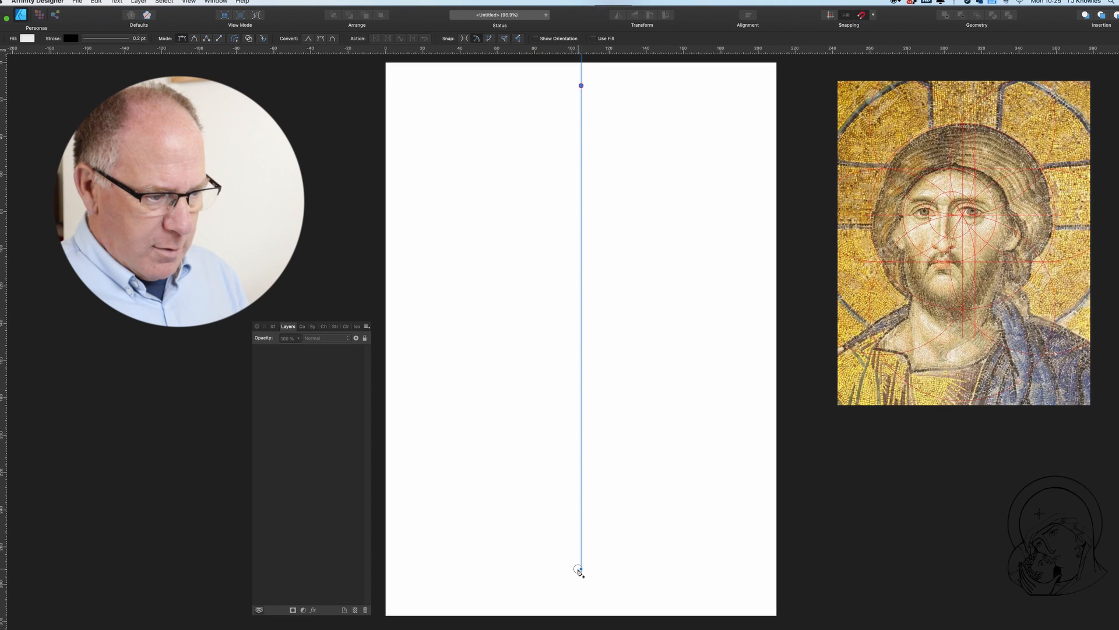
mouse_move(579, 571)
left_mouse_down()
mouse_move(597, 570)
mouse_move(582, 571)
left_mouse_up()
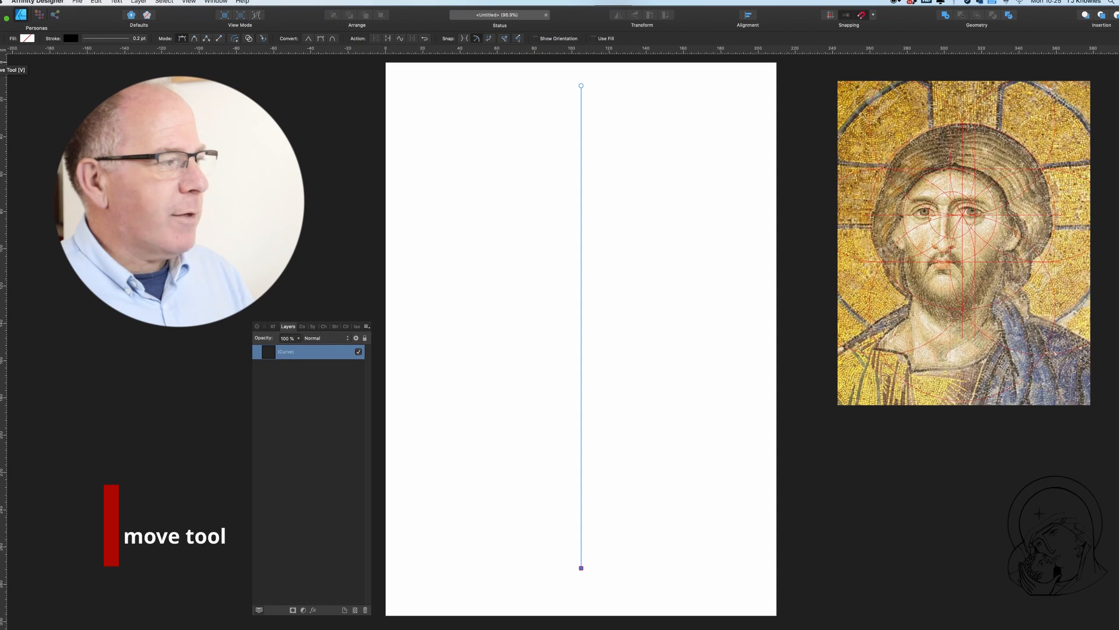
key("v")
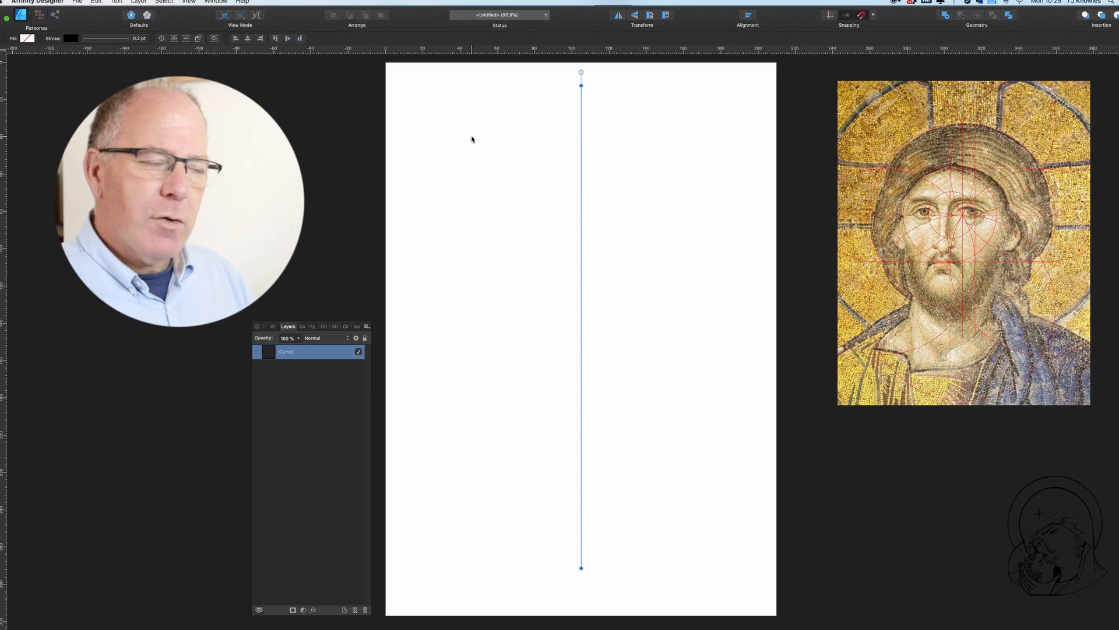
scroll(472, 139, "up", 3)
scroll(472, 138, "right", 3)
left_click(468, 157)
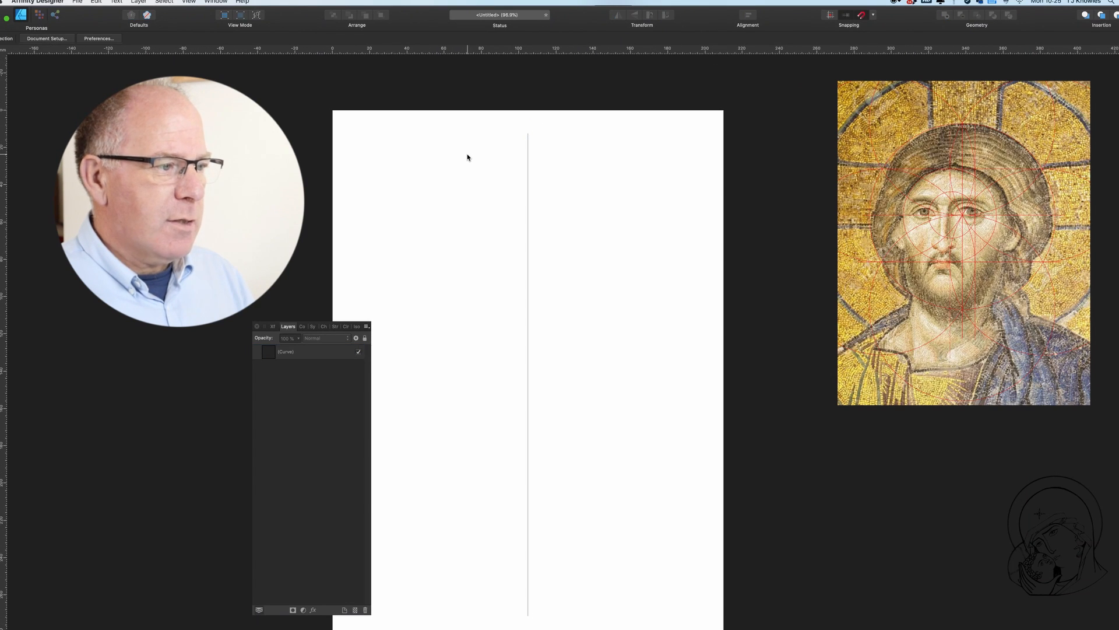
Draw a straight horizontal line across the page, crossing the vertical line near its midpoint, and deselect it
scroll(468, 157, "down", 3)
scroll(467, 157, "left", 2)
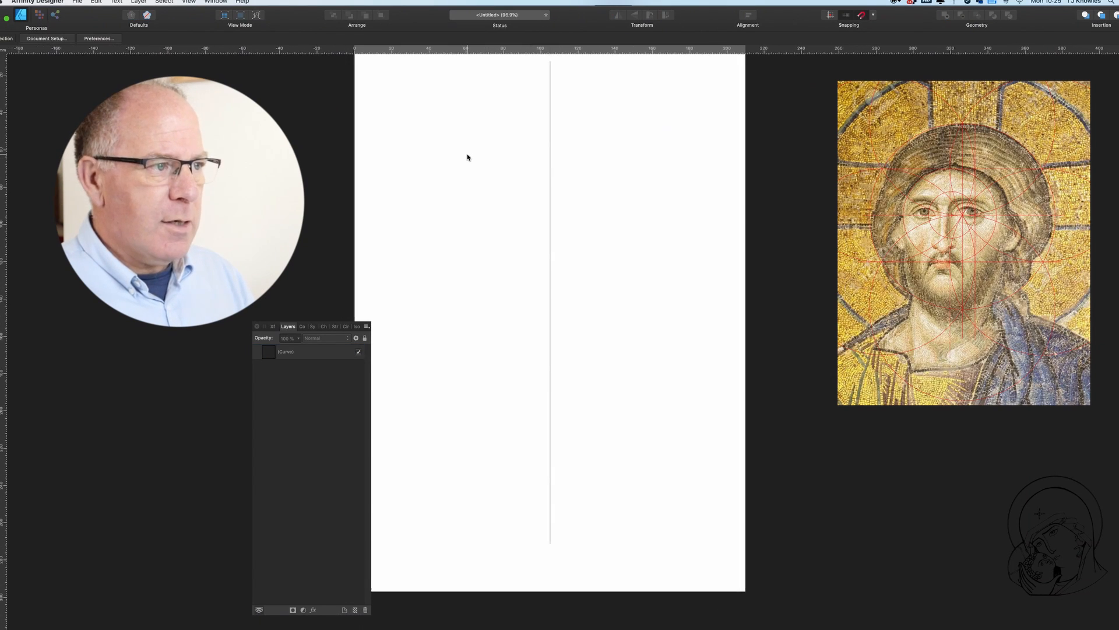
scroll(467, 157, "up", 1)
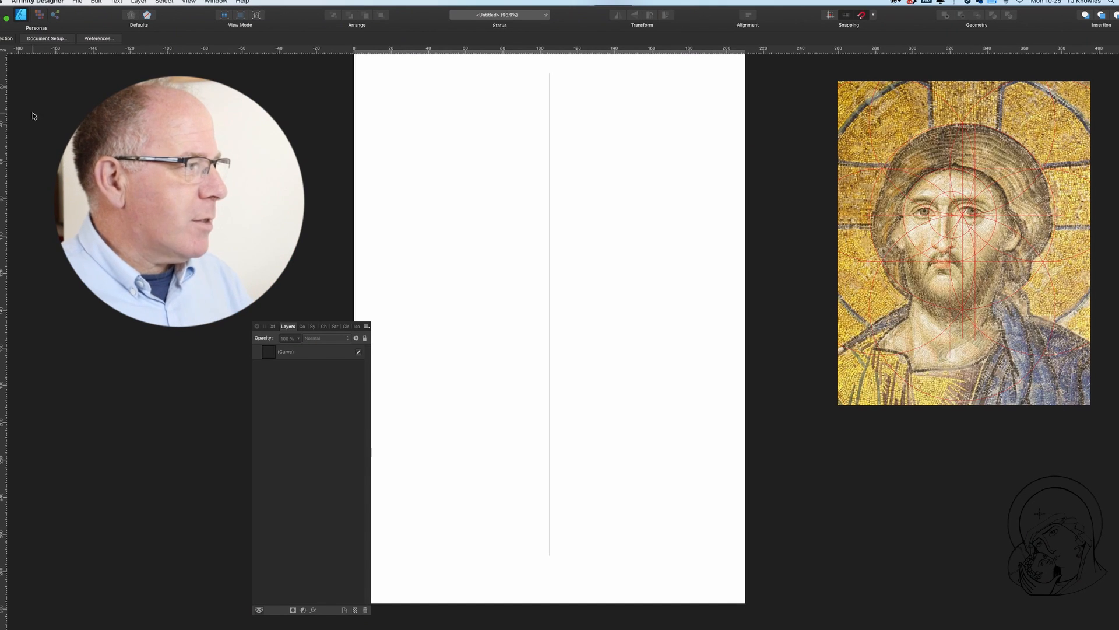
key("p")
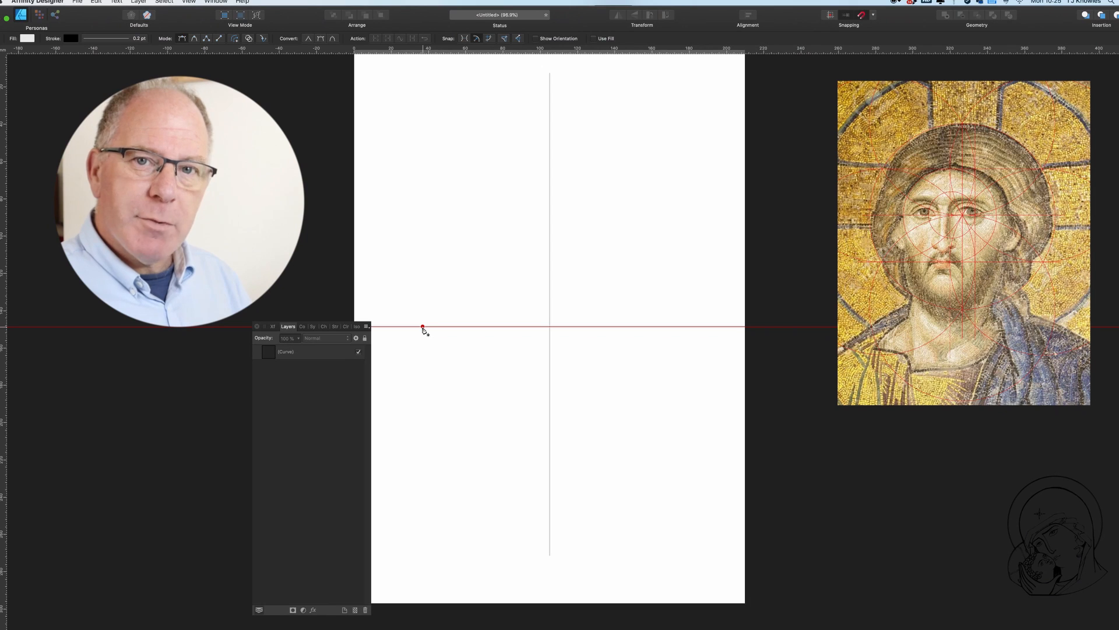
left_click(387, 327)
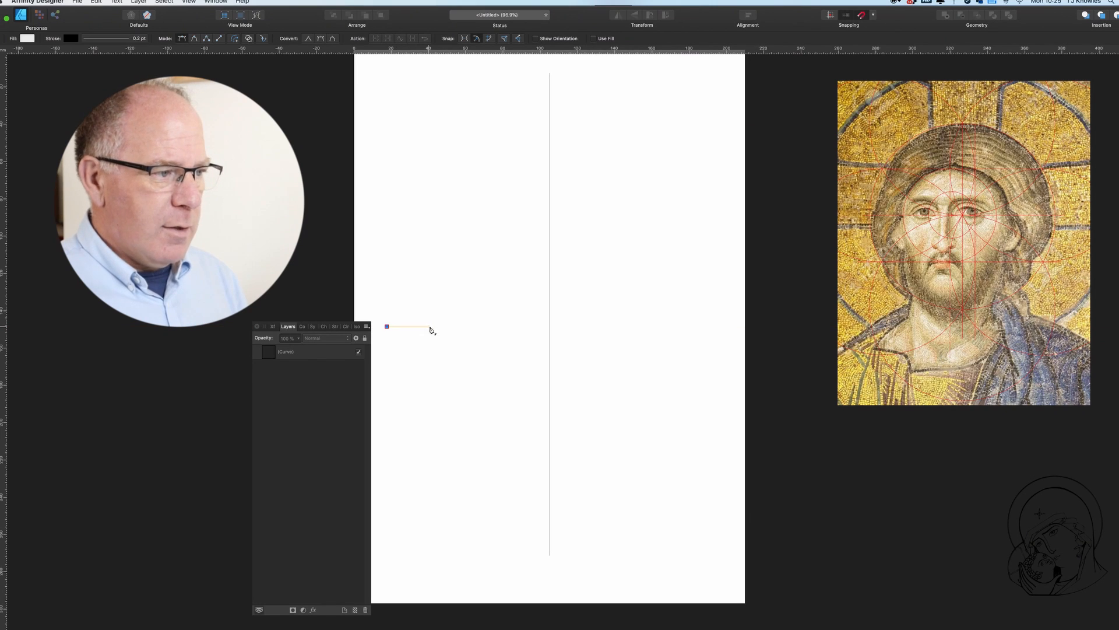
left_click(710, 331)
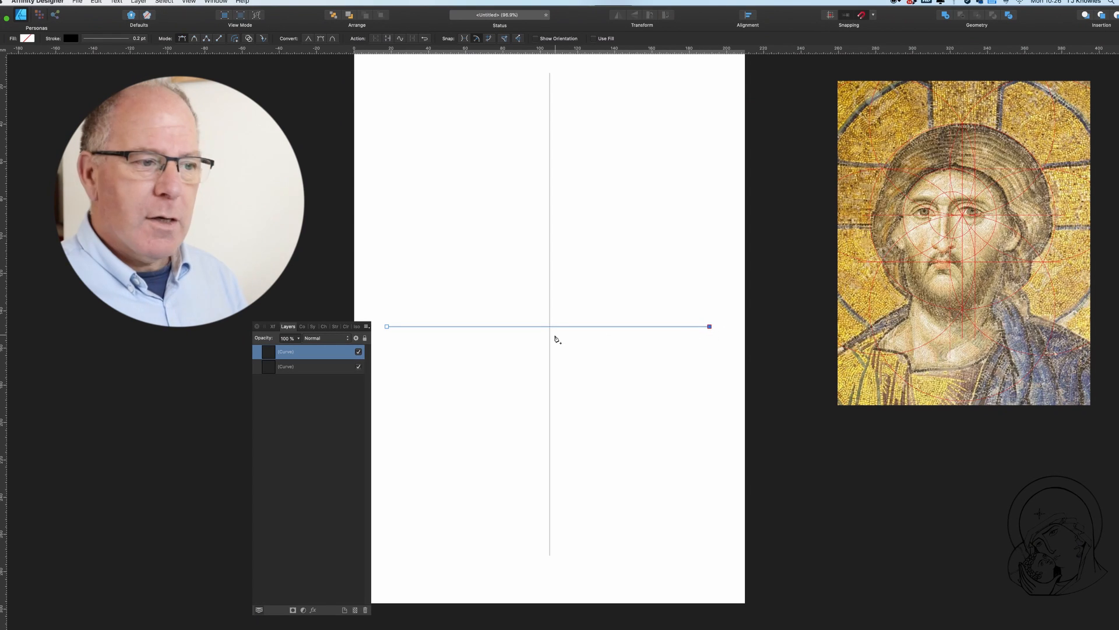
left_click(709, 327)
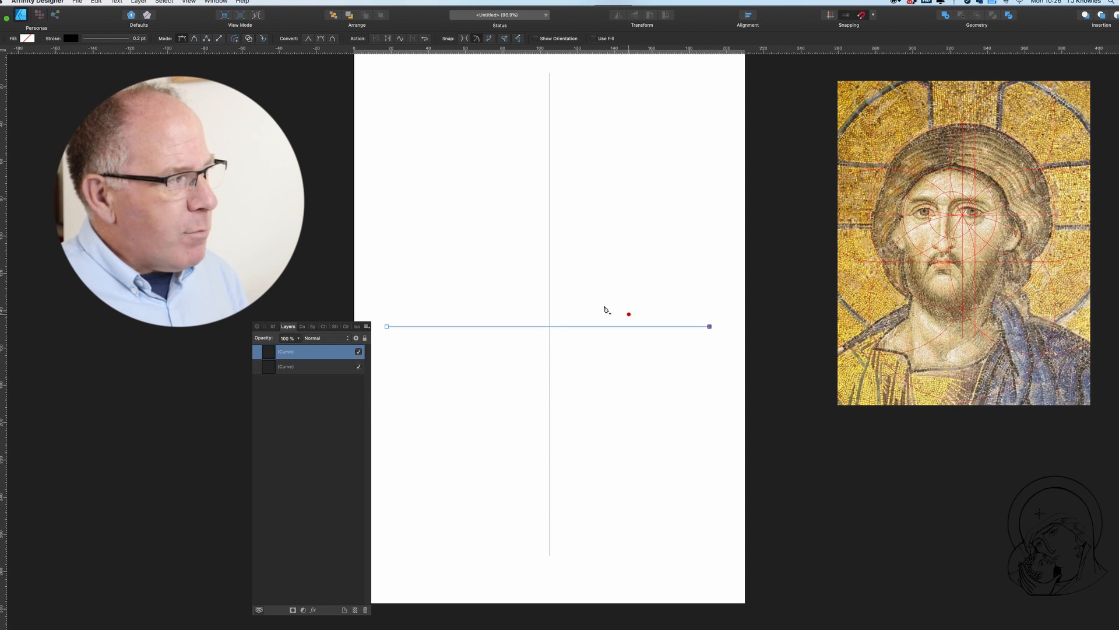
key("v")
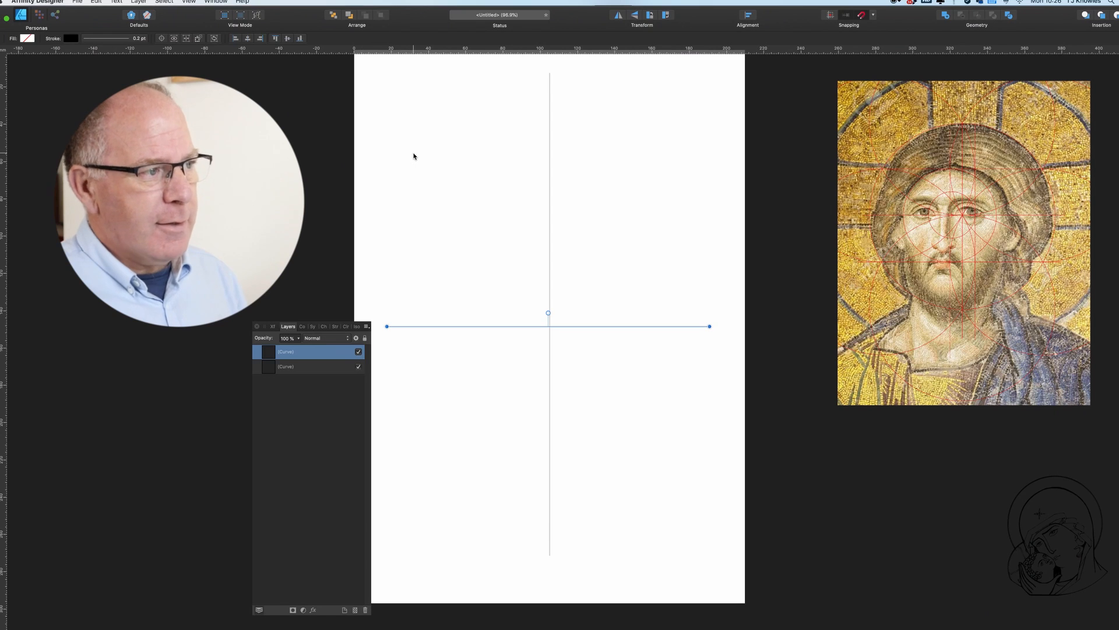
left_click(413, 156)
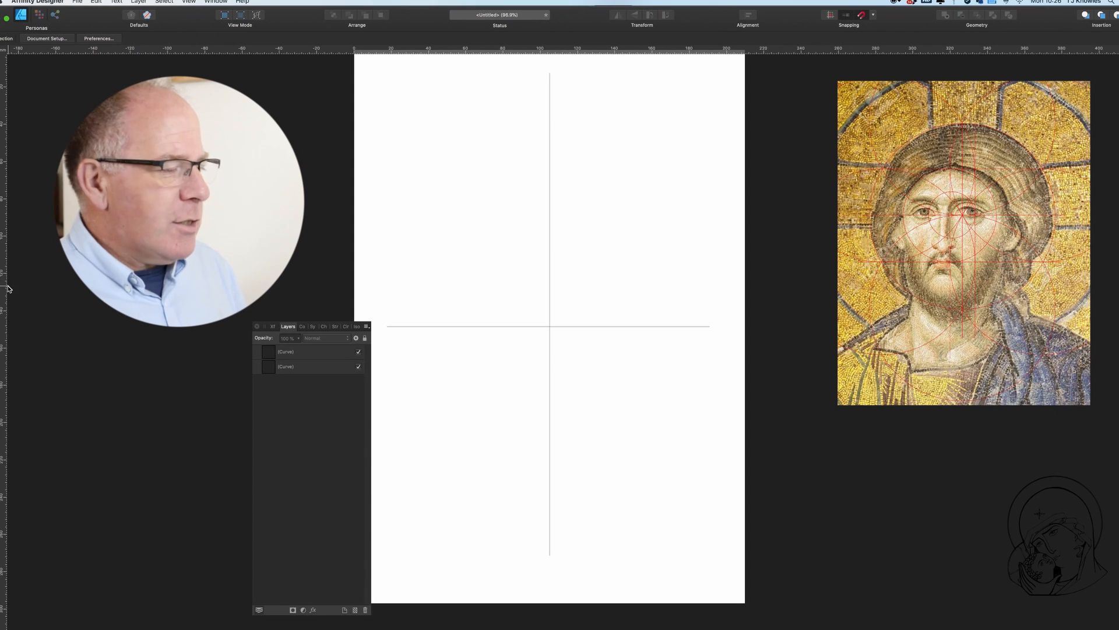
Draw a perfect circle about 130 mm in diameter over the upper half of the page with the Ellipse tool
scroll(46, 290, "right", 1)
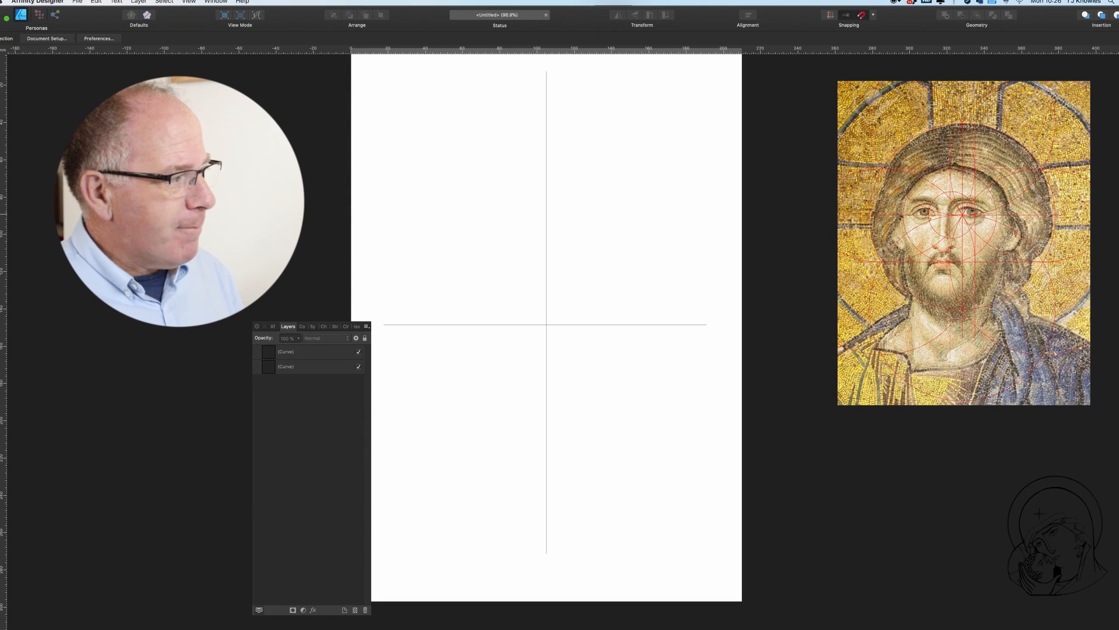
left_click(0, 214)
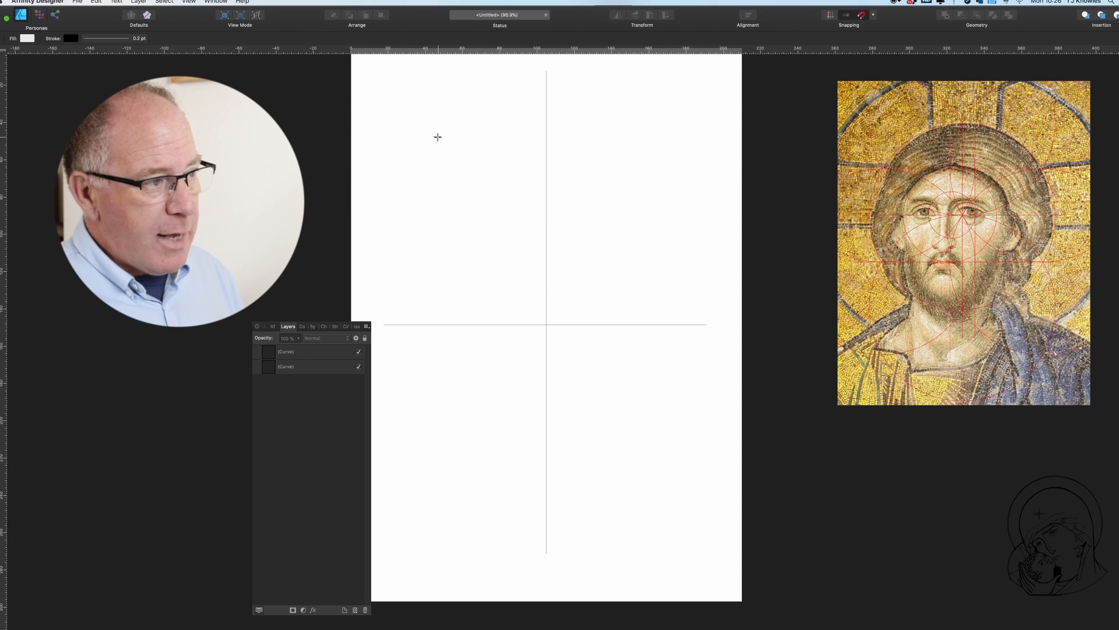
left_click_drag(438, 137, 601, 303)
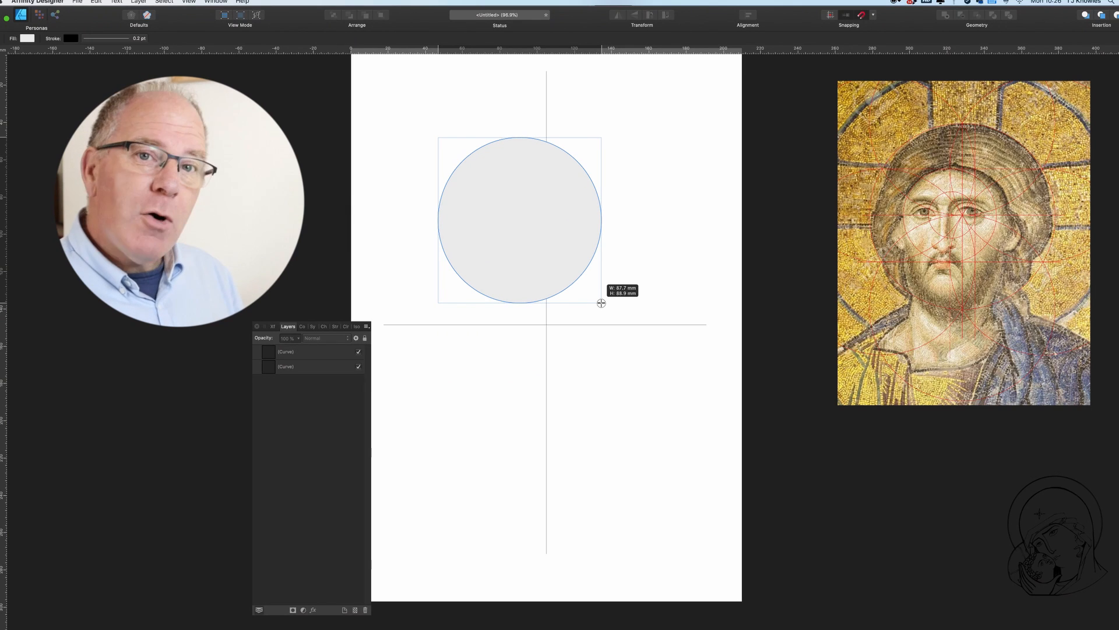
left_click_drag(601, 303, 609, 444)
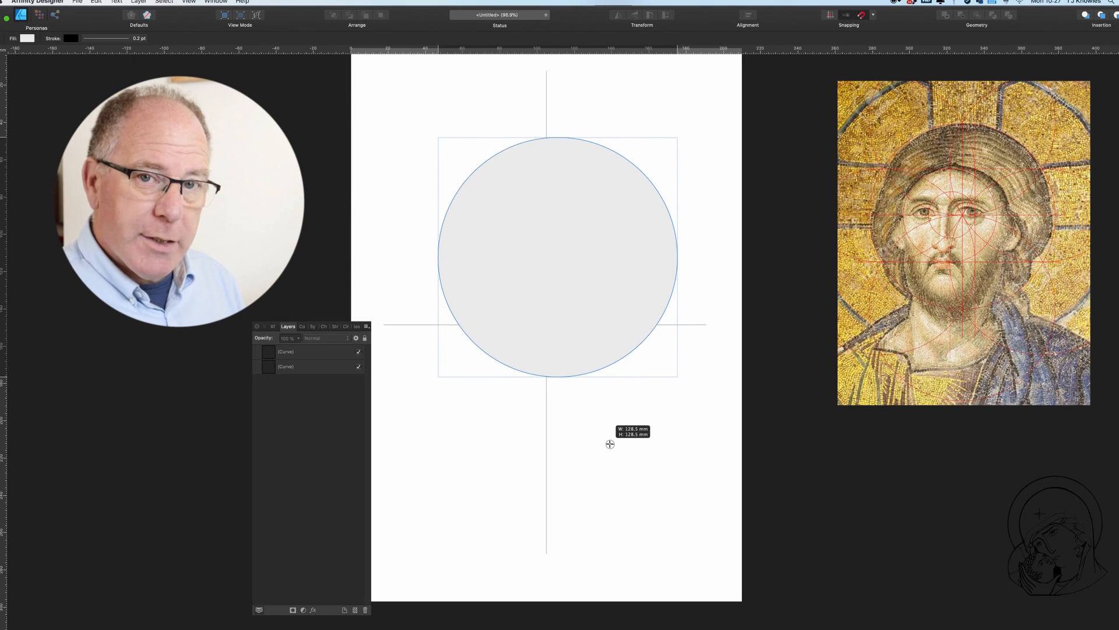
mouse_move(610, 444)
left_mouse_down()
mouse_move(627, 472)
mouse_move(611, 447)
left_mouse_up()
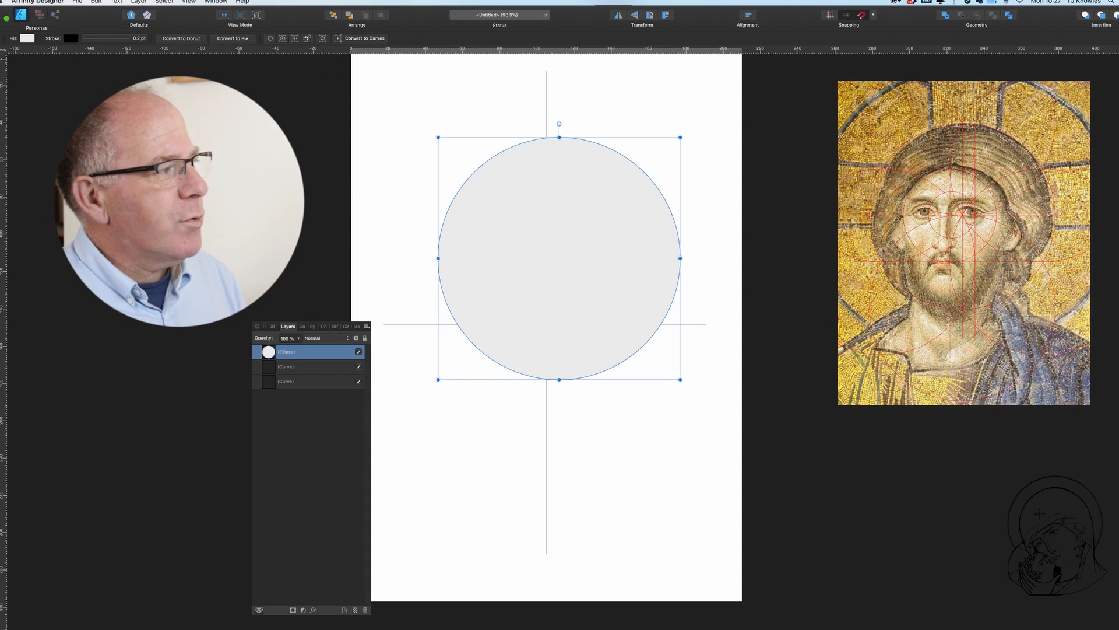
Remove the circle's fill, leaving only its outline
key("v")
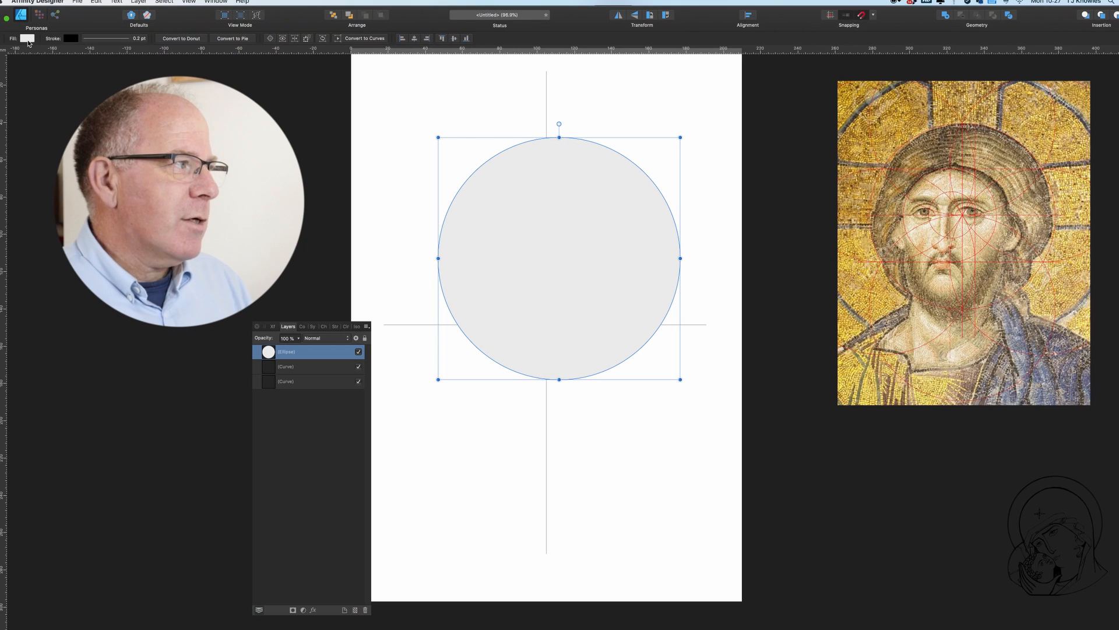
left_click(26, 38)
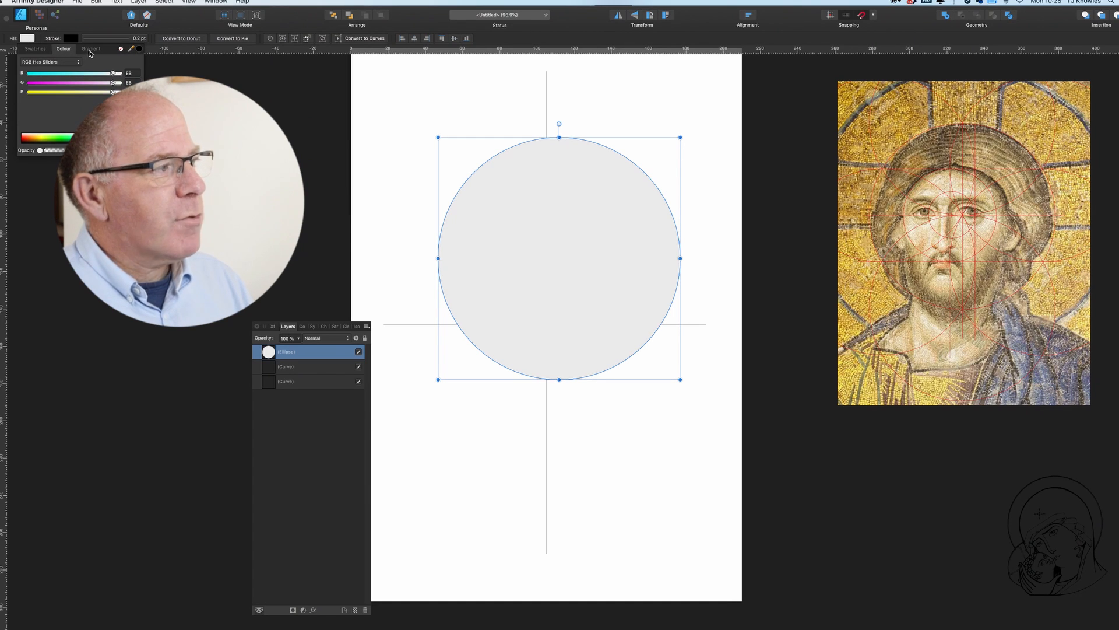
left_click(121, 50)
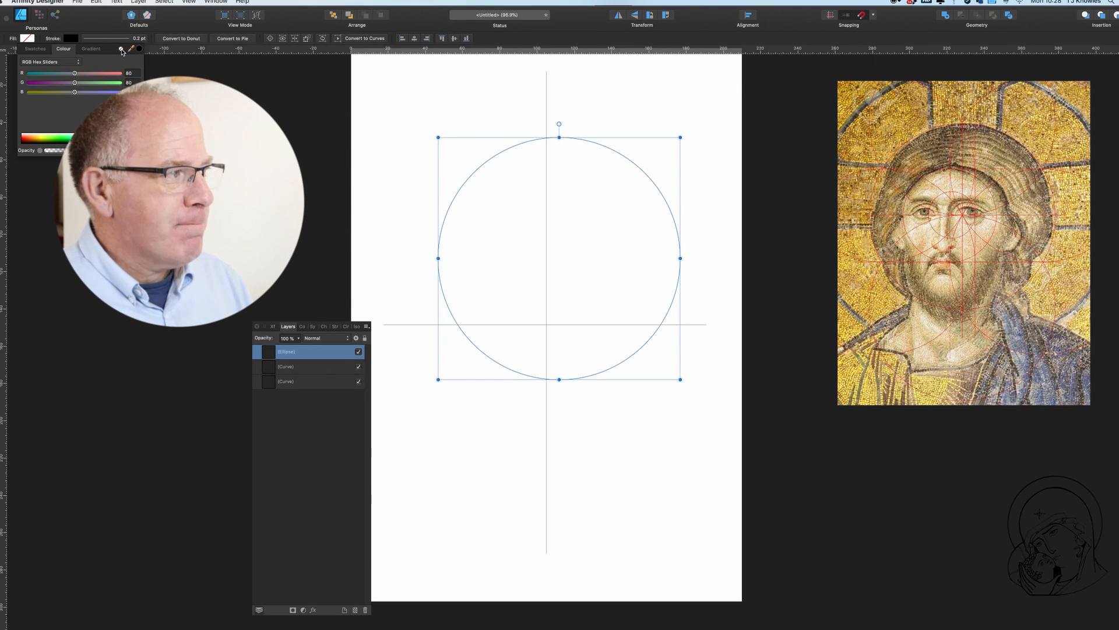
Move the circle so that its centre snaps to the intersection of the vertical and horizontal lines
scroll(268, 99, "left", 1)
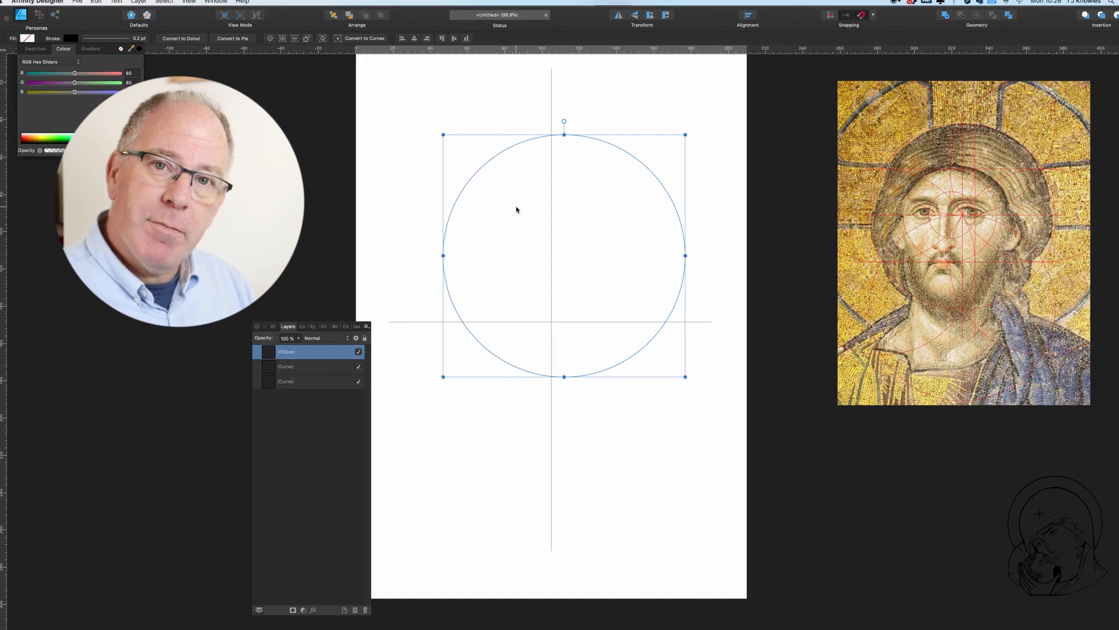
left_click_drag(517, 210, 504, 273)
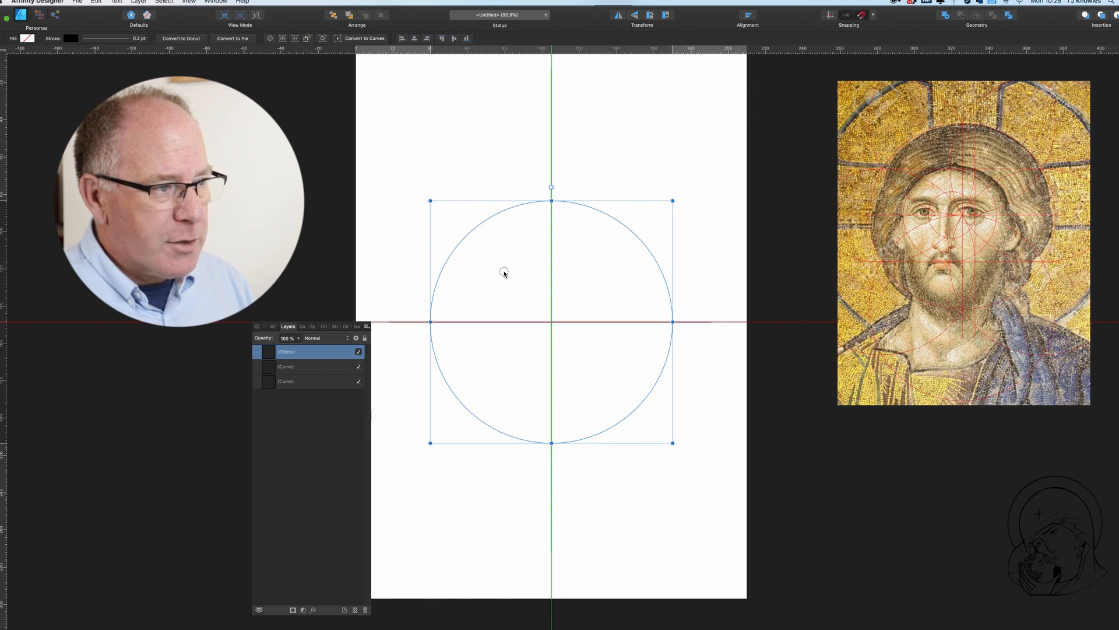
mouse_move(505, 272)
left_mouse_down()
mouse_move(537, 271)
mouse_move(507, 273)
left_mouse_up()
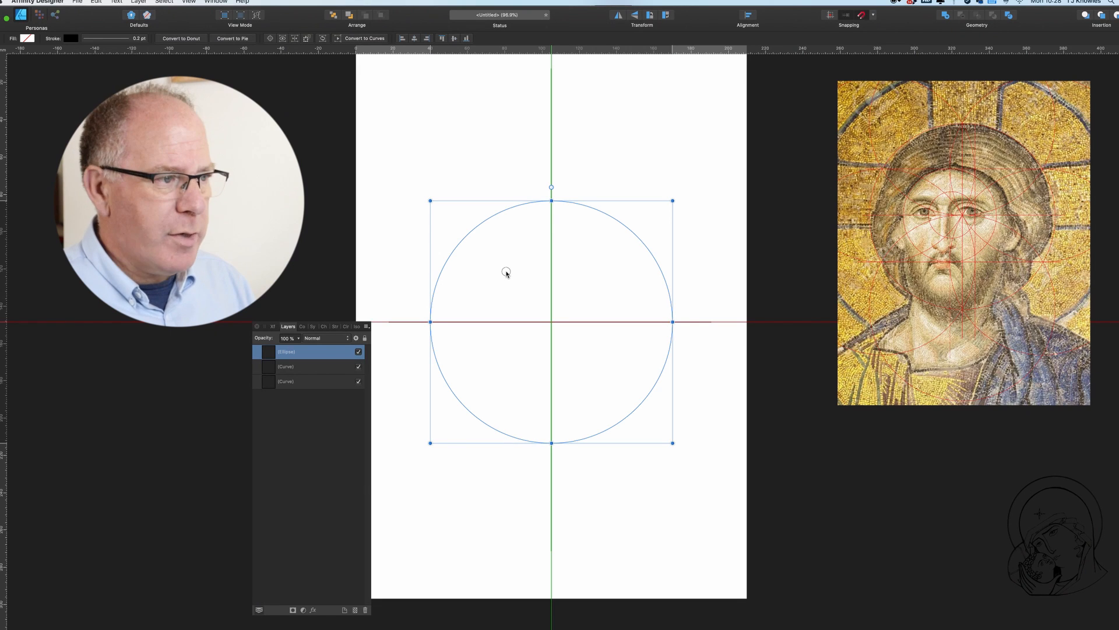
left_click_drag(506, 272, 507, 274)
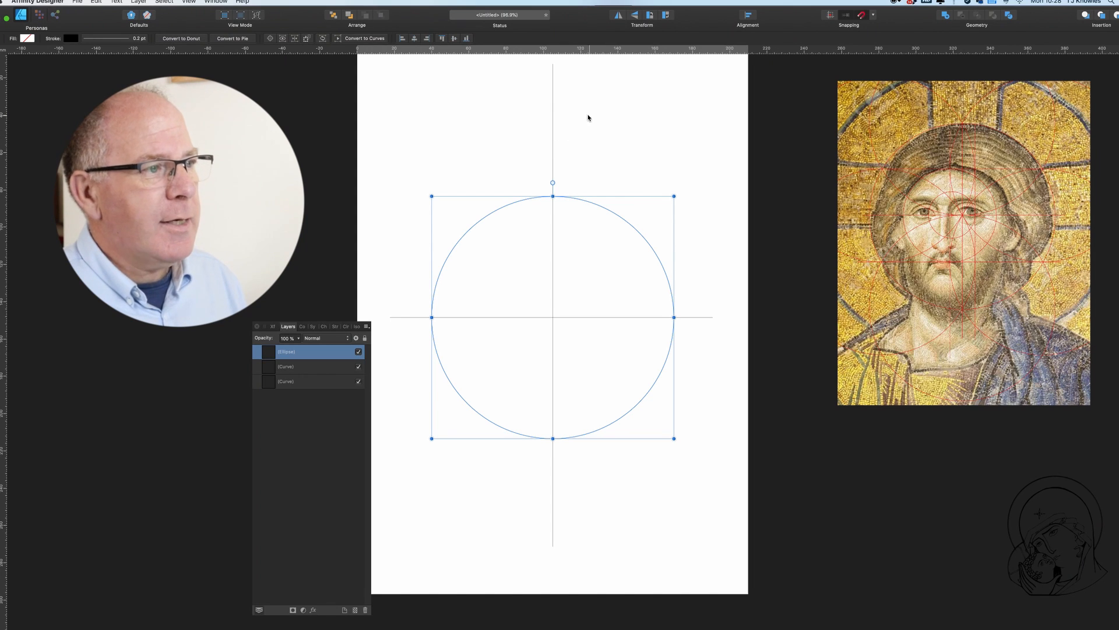
Group the circle with the vertical and horizontal lines
left_click(553, 111, "shift")
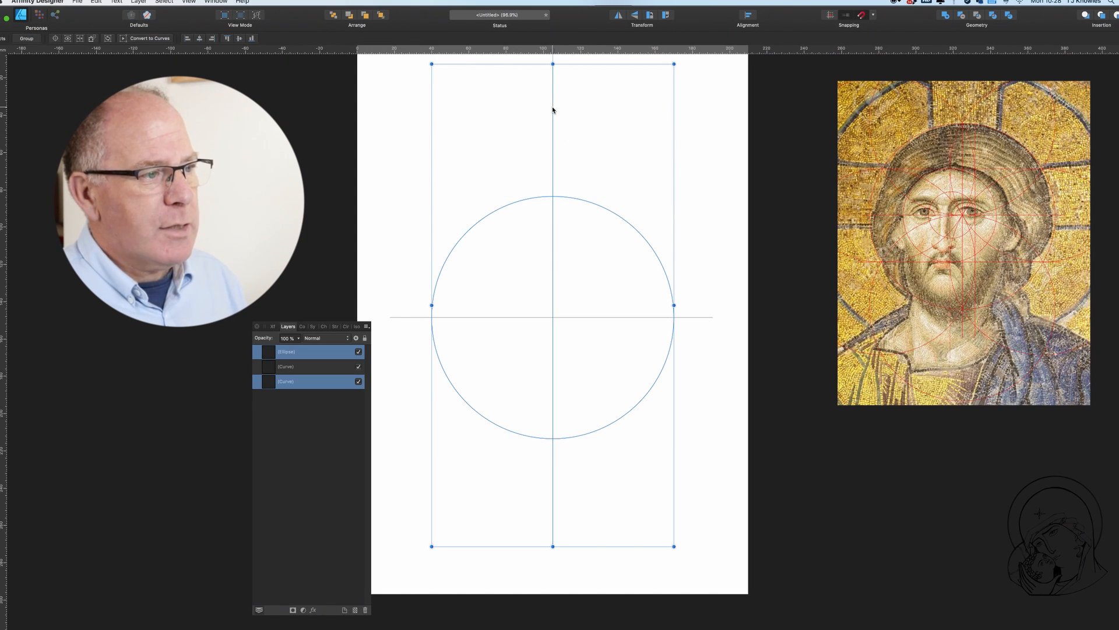
left_click(398, 318, "shift")
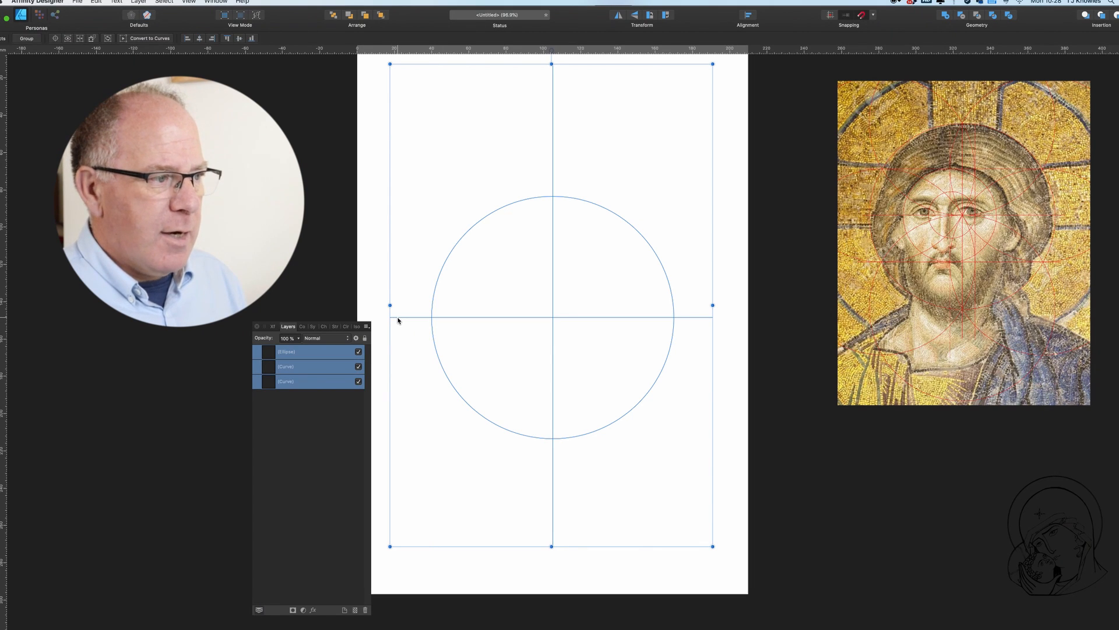
right_click(398, 320)
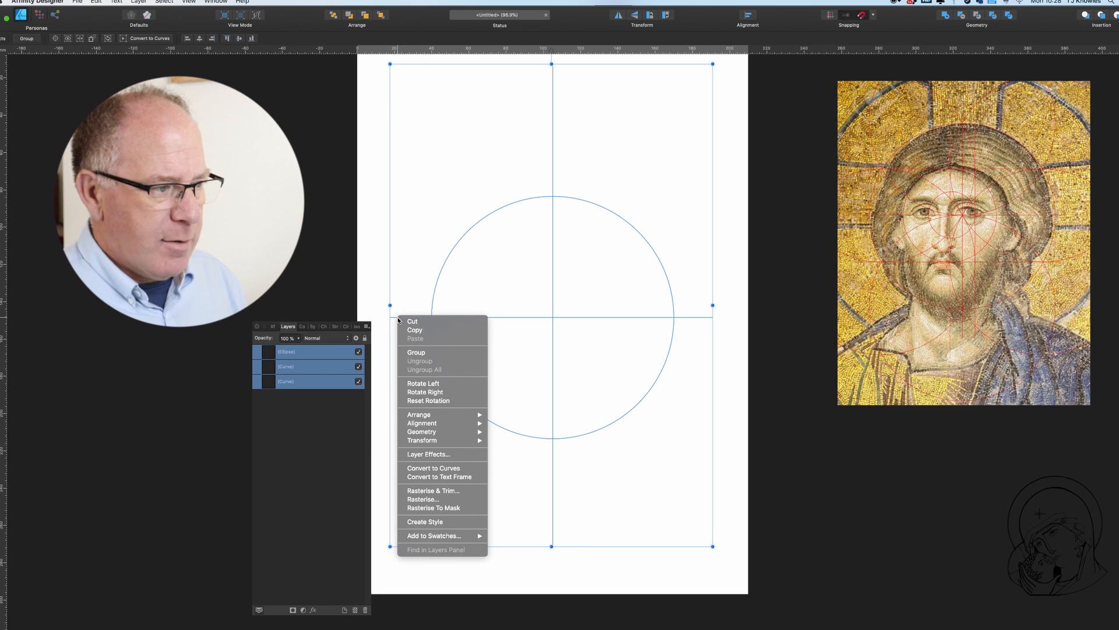
left_click(423, 354)
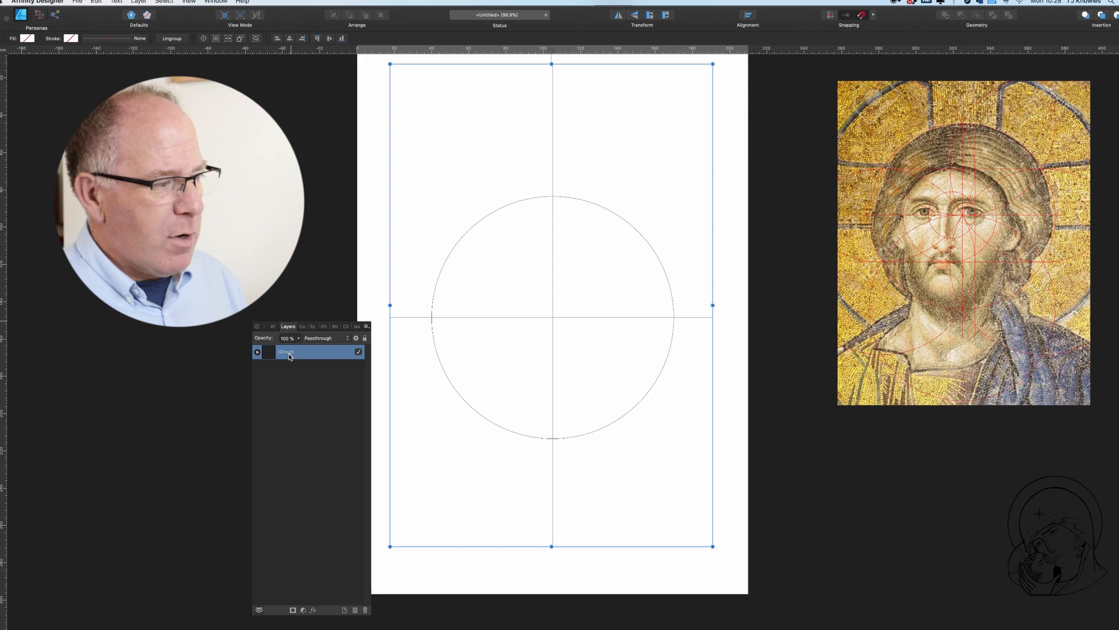
Rename the group of the lines and the circle to "Lines and circle"
double_click(289, 353)
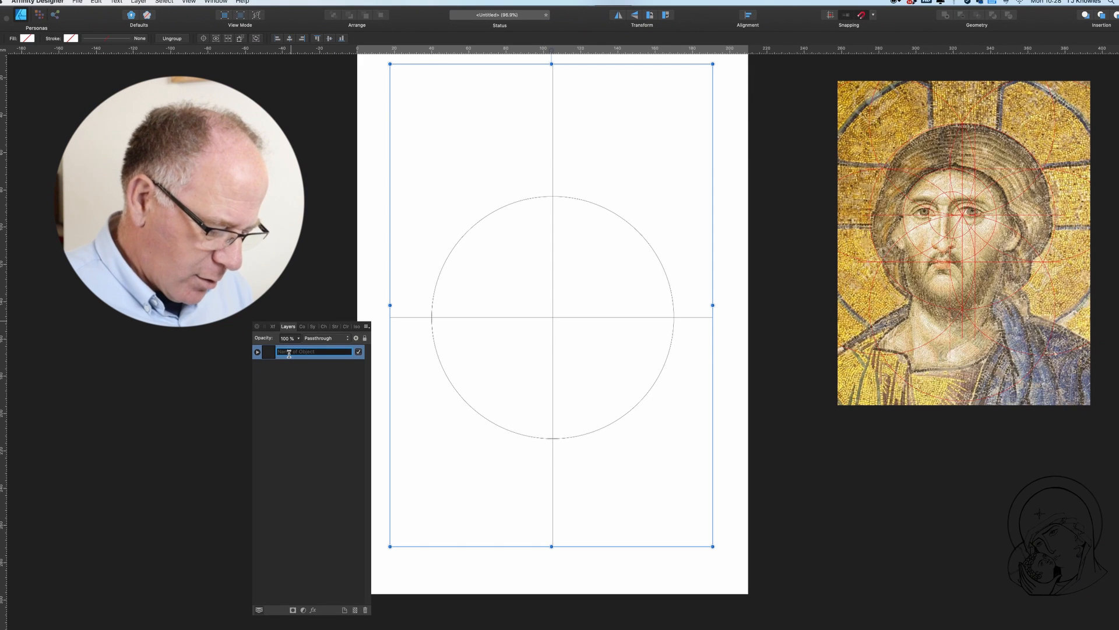
type("L")
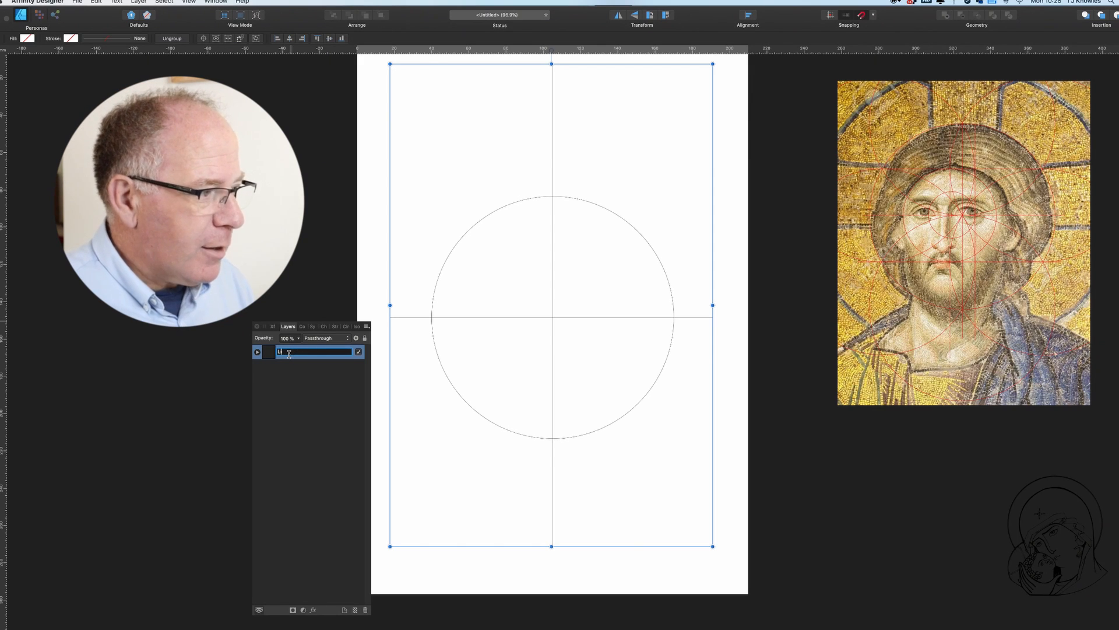
type("ines and circ")
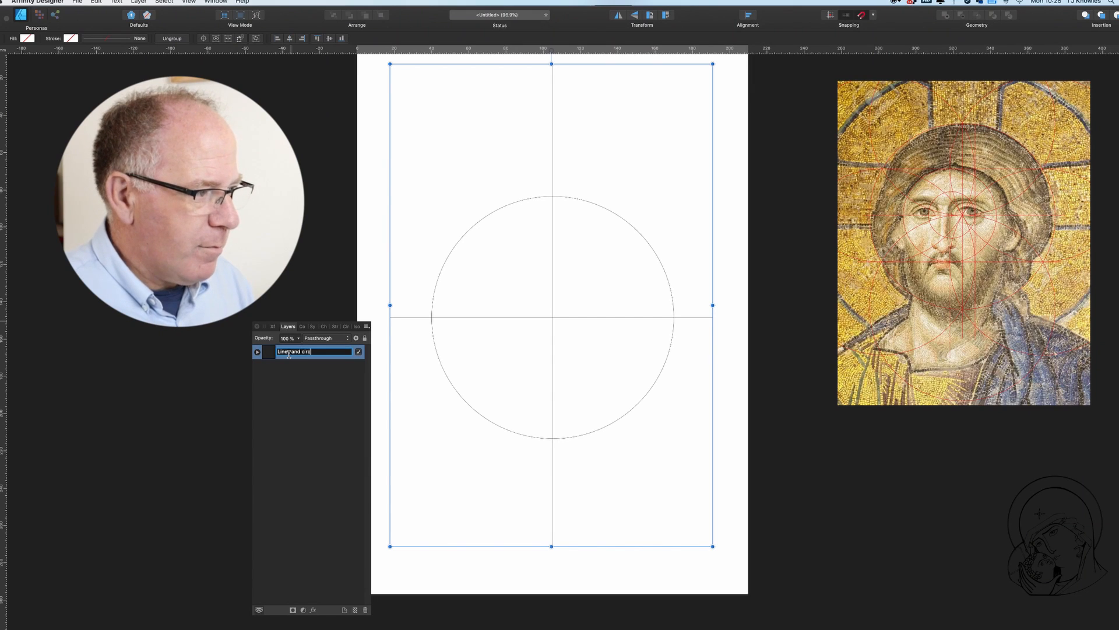
type("le")
key("Return")
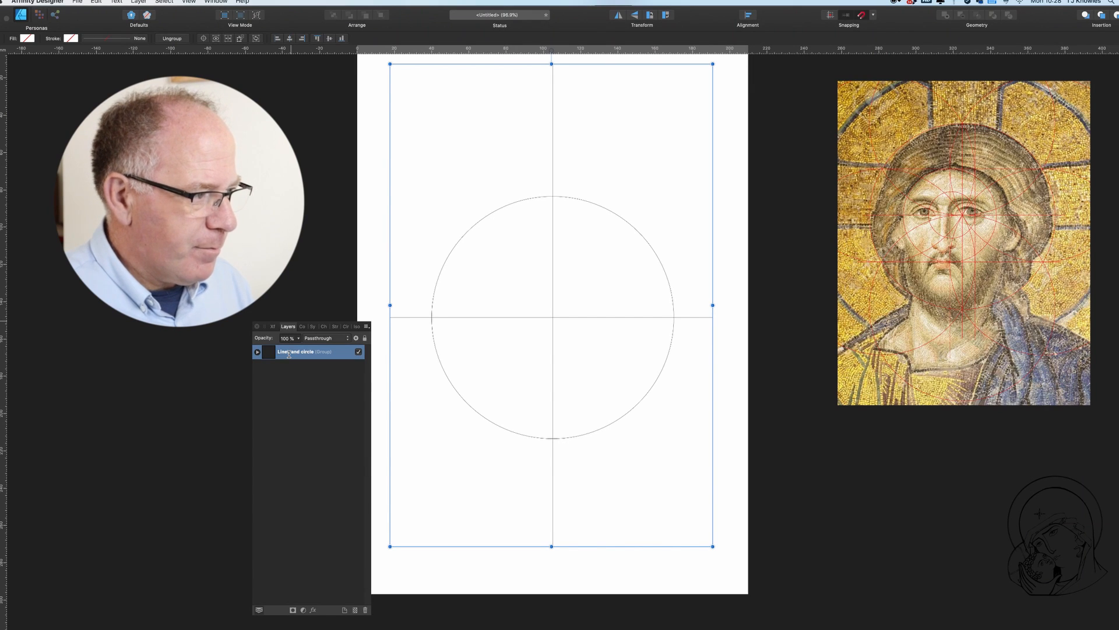
Duplicate the circle inside the group and move the copy straight up until its lowest point snaps to the horizontal line
left_click(257, 352)
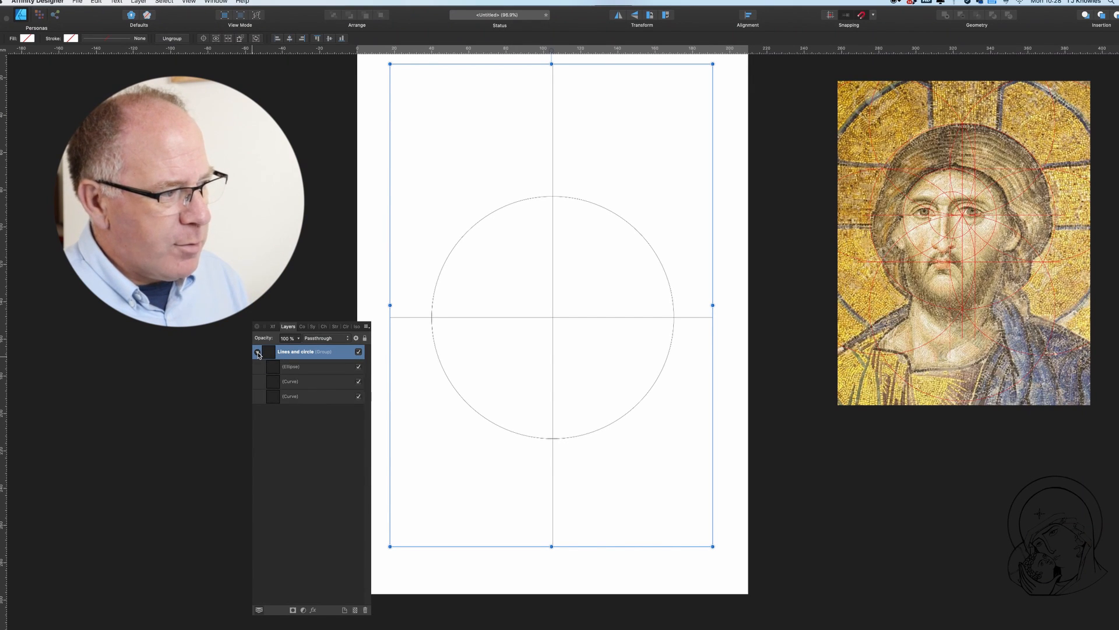
left_click(303, 369)
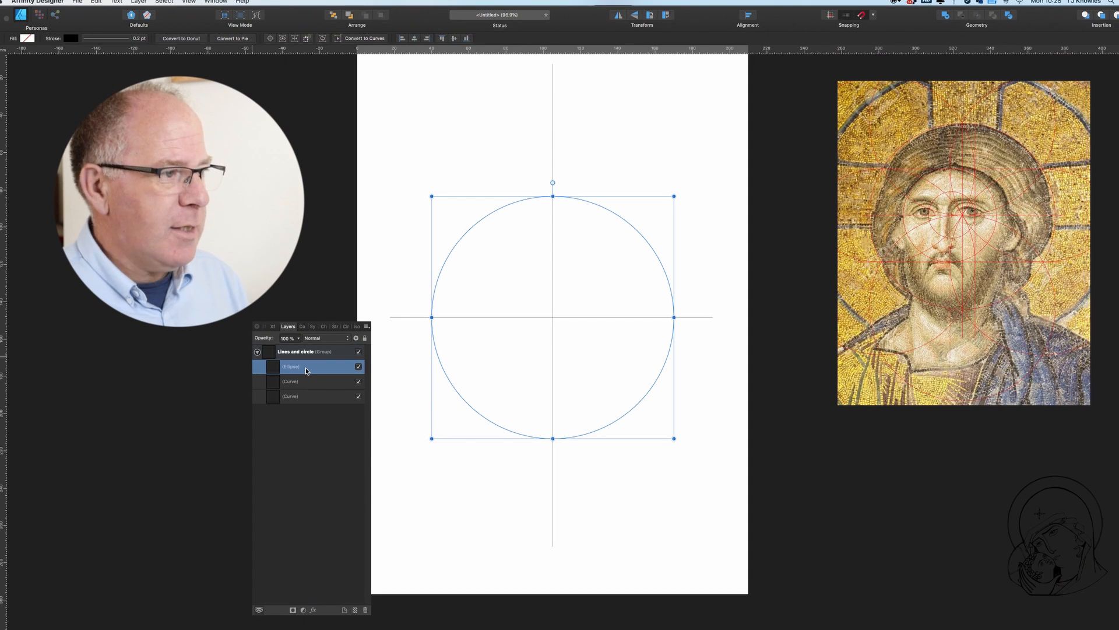
key("super+j")
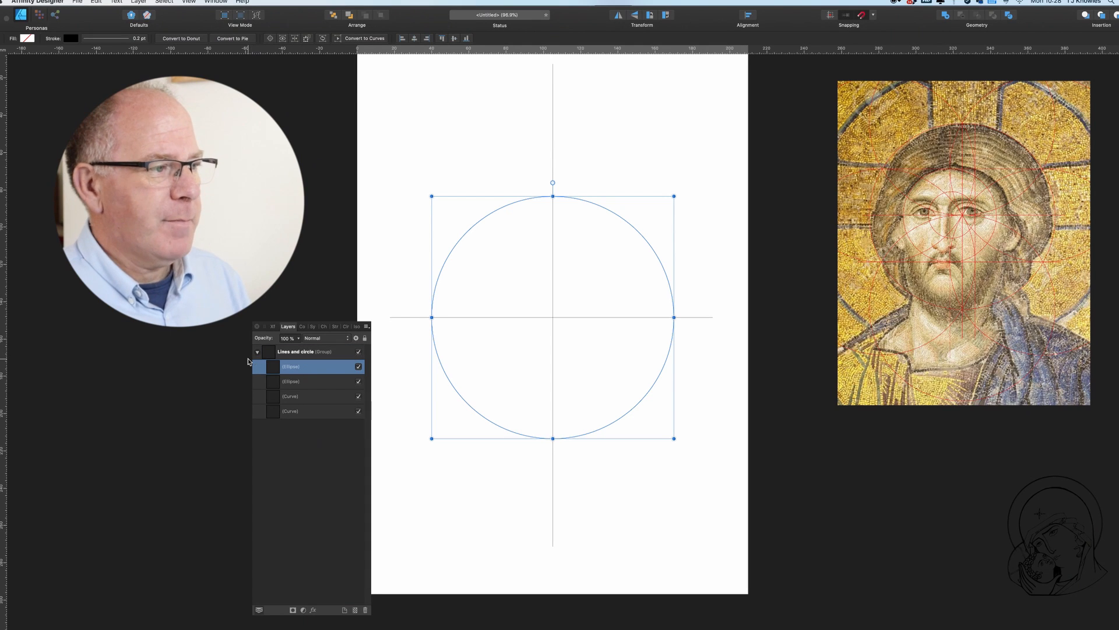
left_click_drag(508, 262, 508, 138)
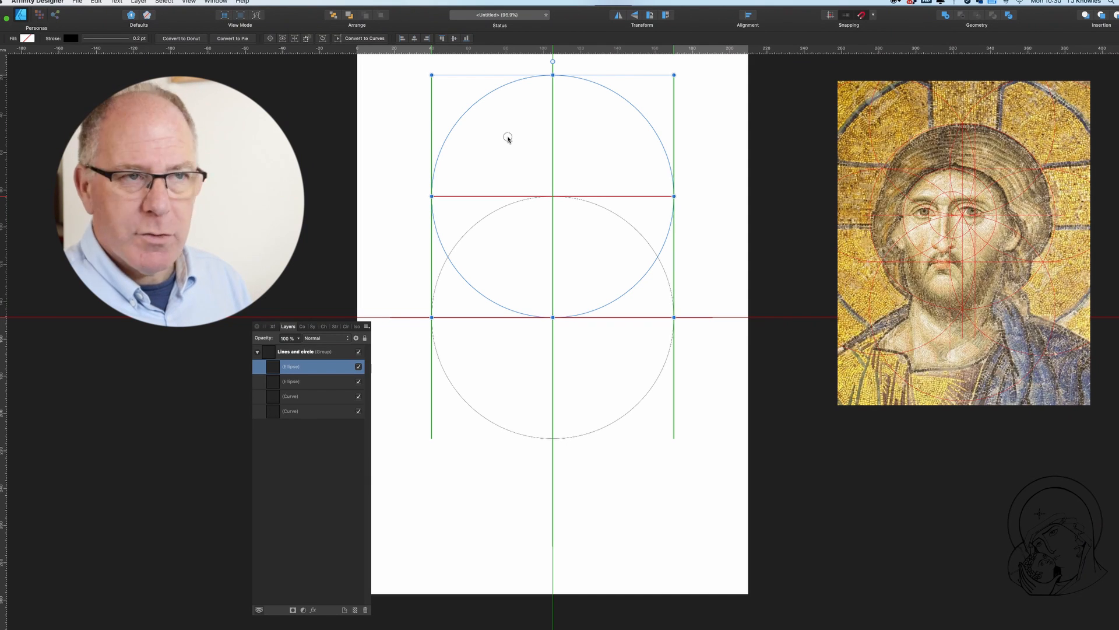
left_click_drag(508, 139, 508, 140)
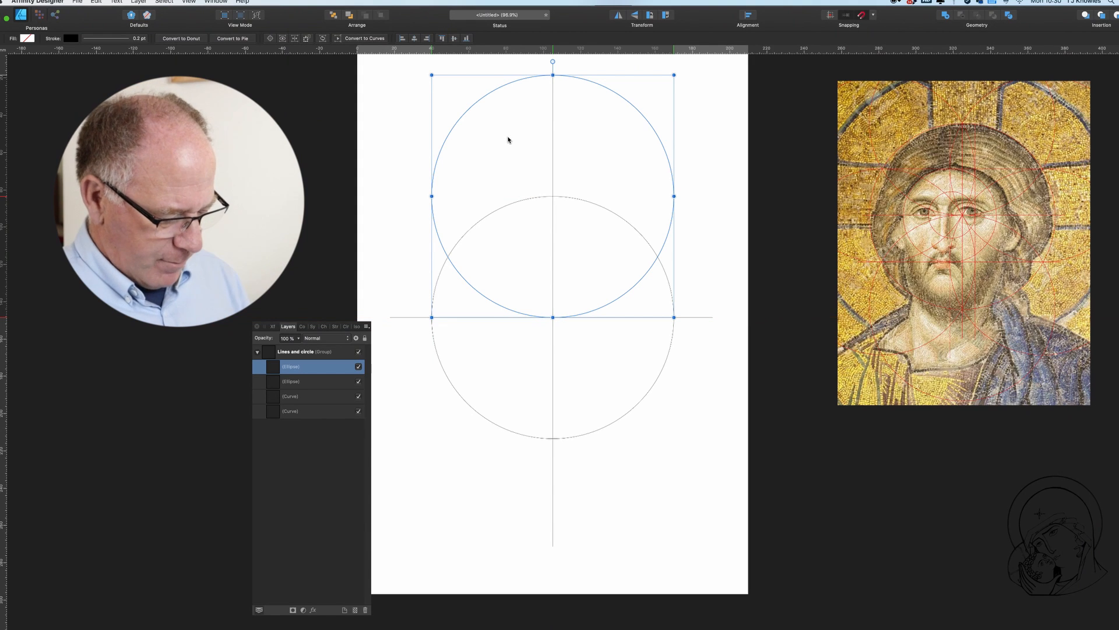
Copy the central circle again and move the copy straight down until its highest point snaps to the horizontal line
key("alt")
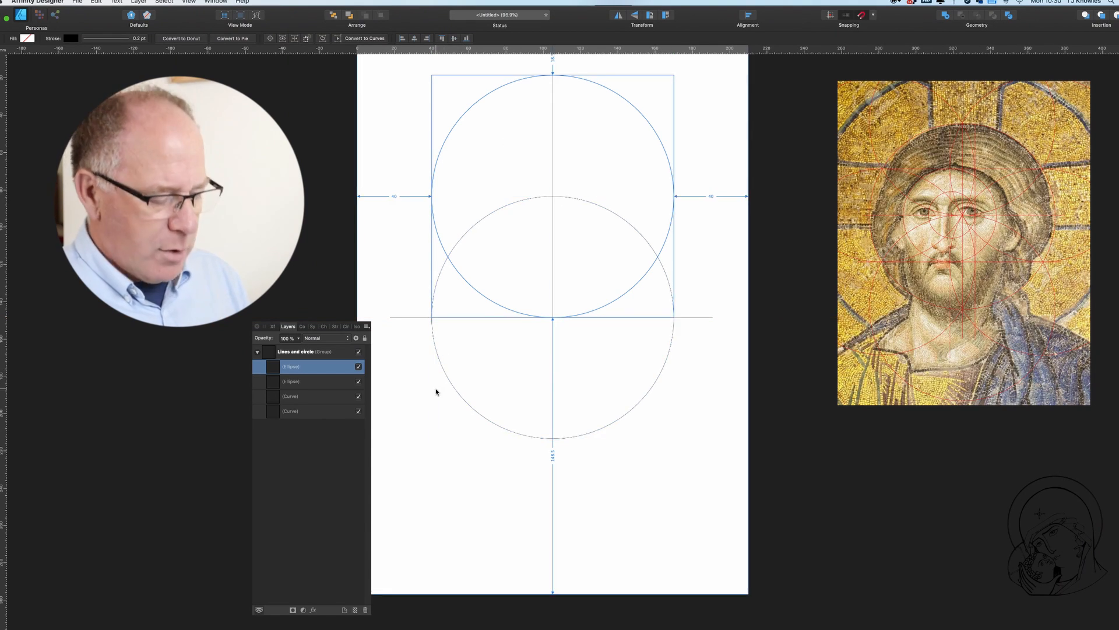
left_click_drag(463, 373, 464, 373)
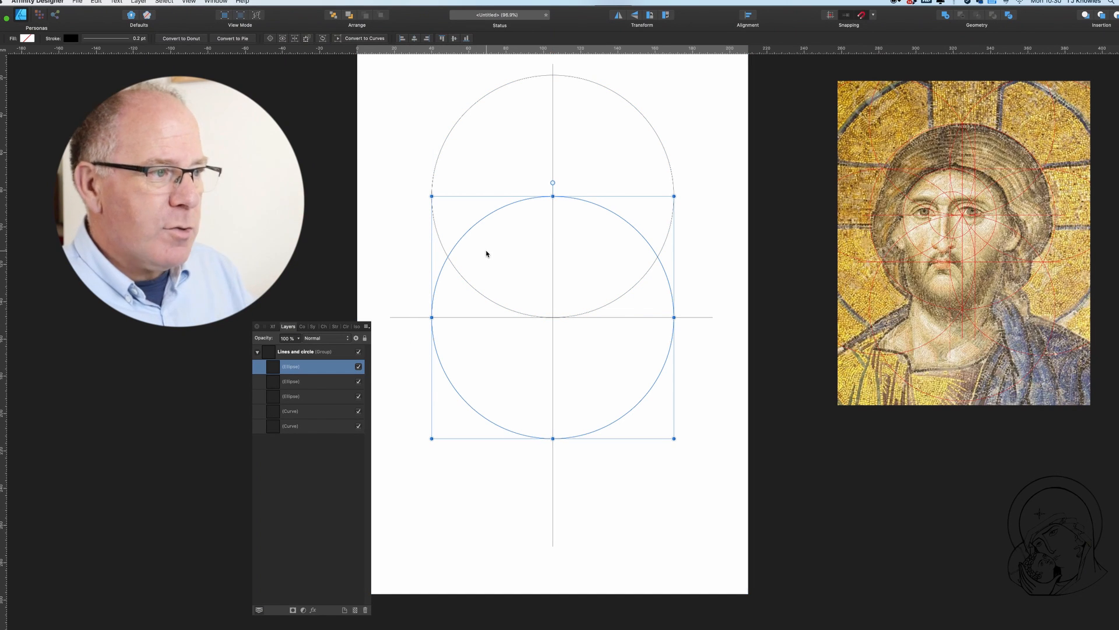
left_click_drag(584, 253, 586, 377)
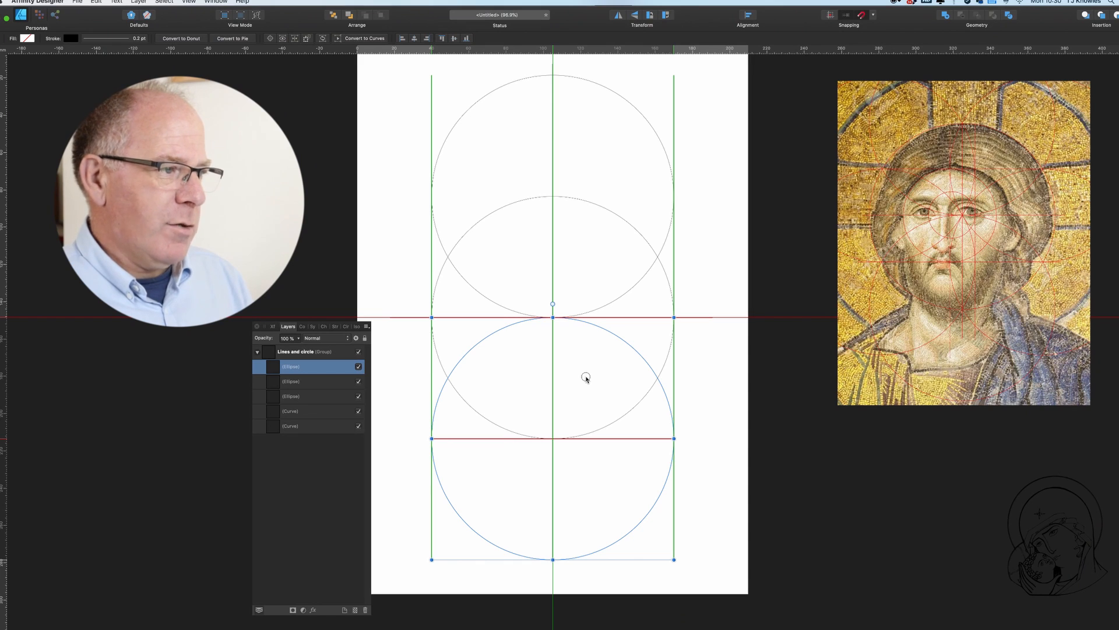
left_click_drag(586, 378, 586, 379)
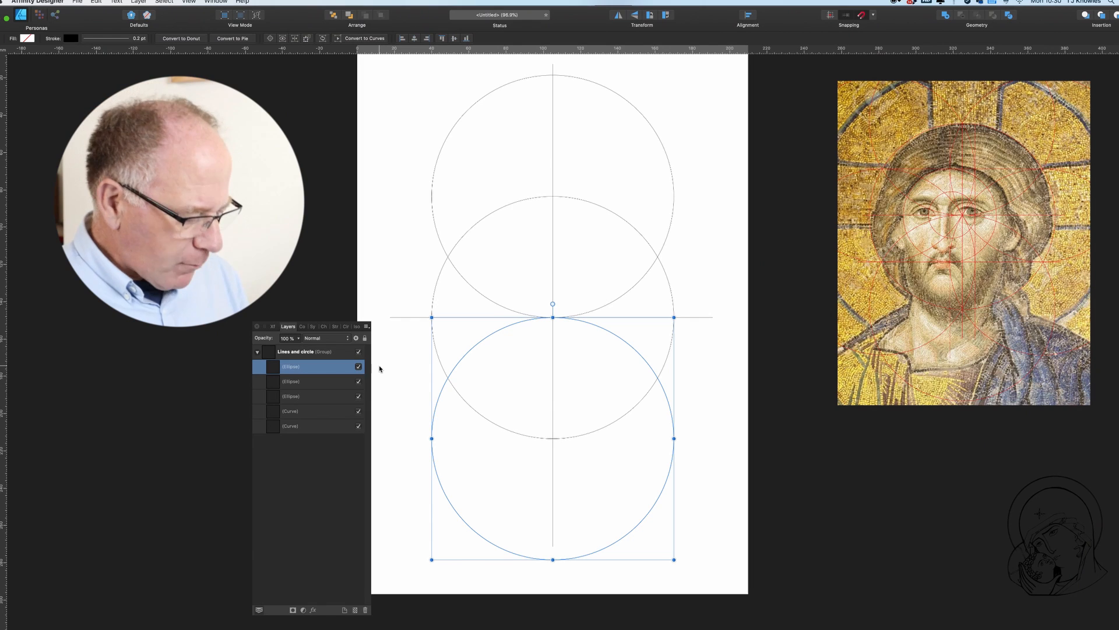
Group the upper and lower circles together
left_click(466, 115, "shift")
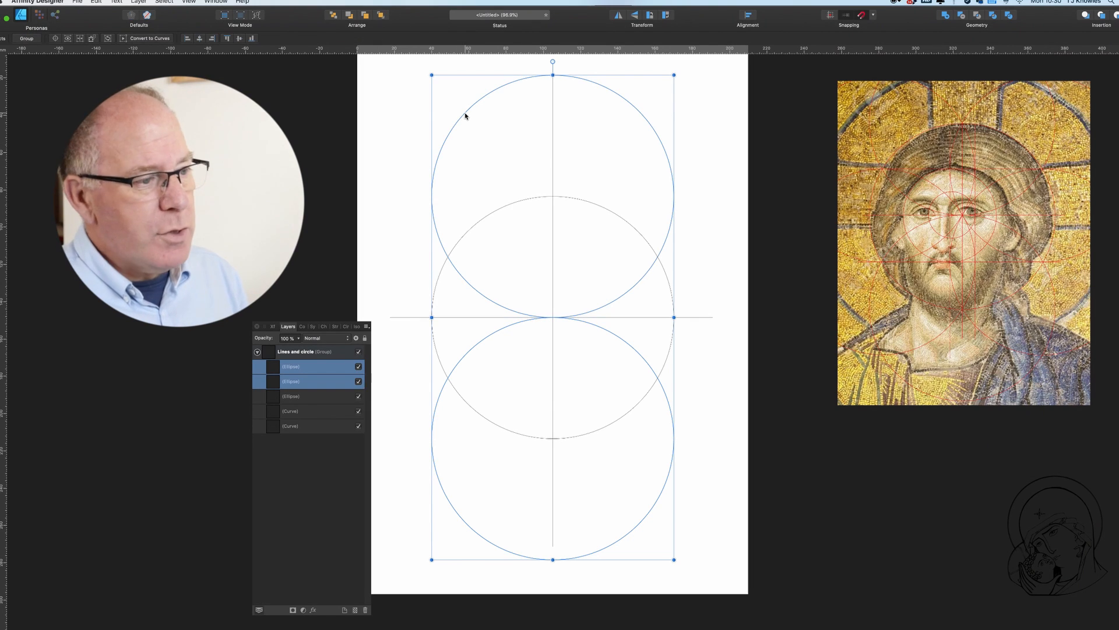
right_click(466, 116)
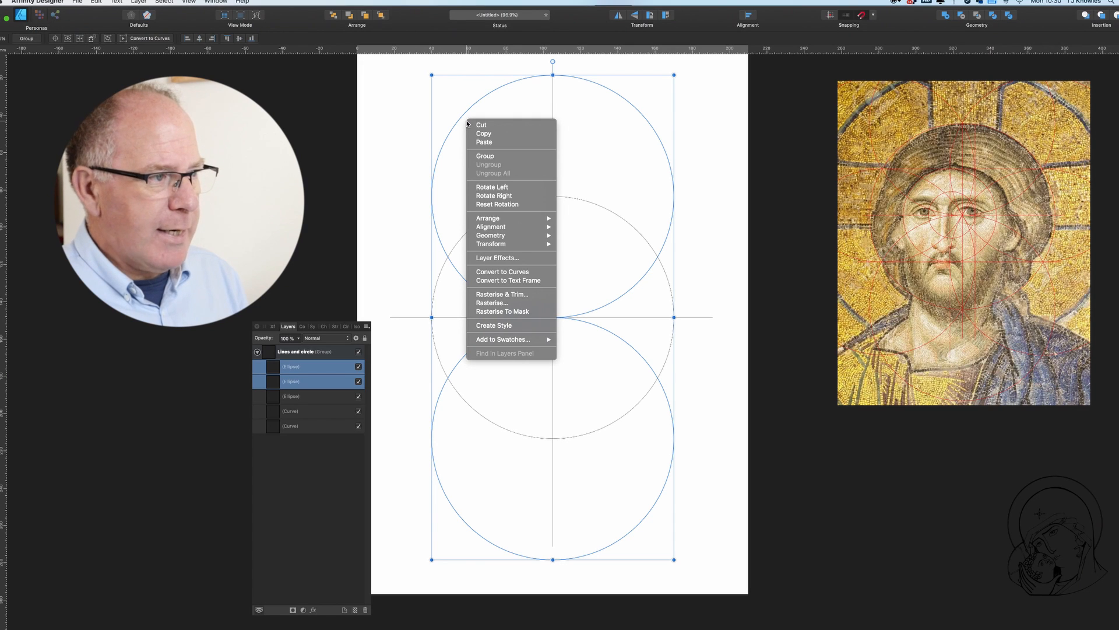
left_click(513, 156)
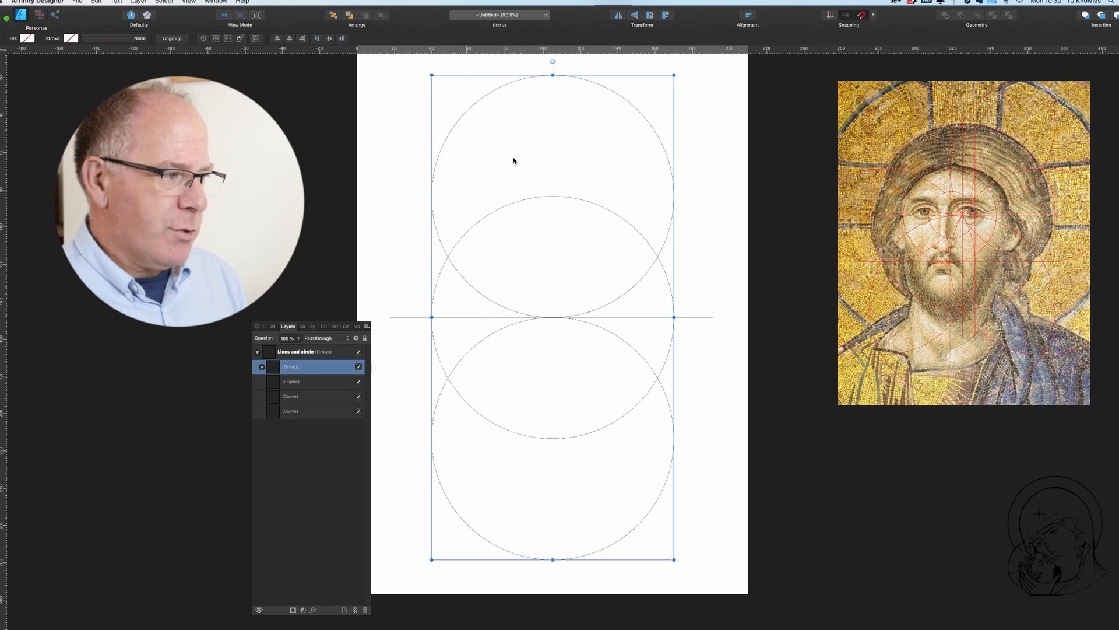
Rename the new group of two circles to "circle gp 1"
double_click(288, 367)
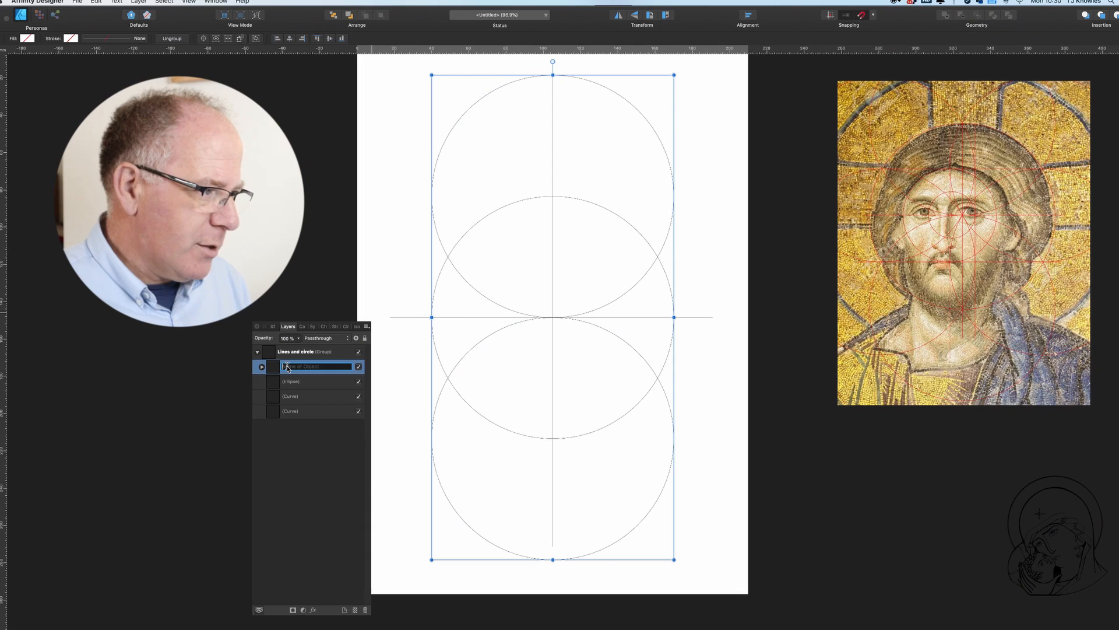
type("c")
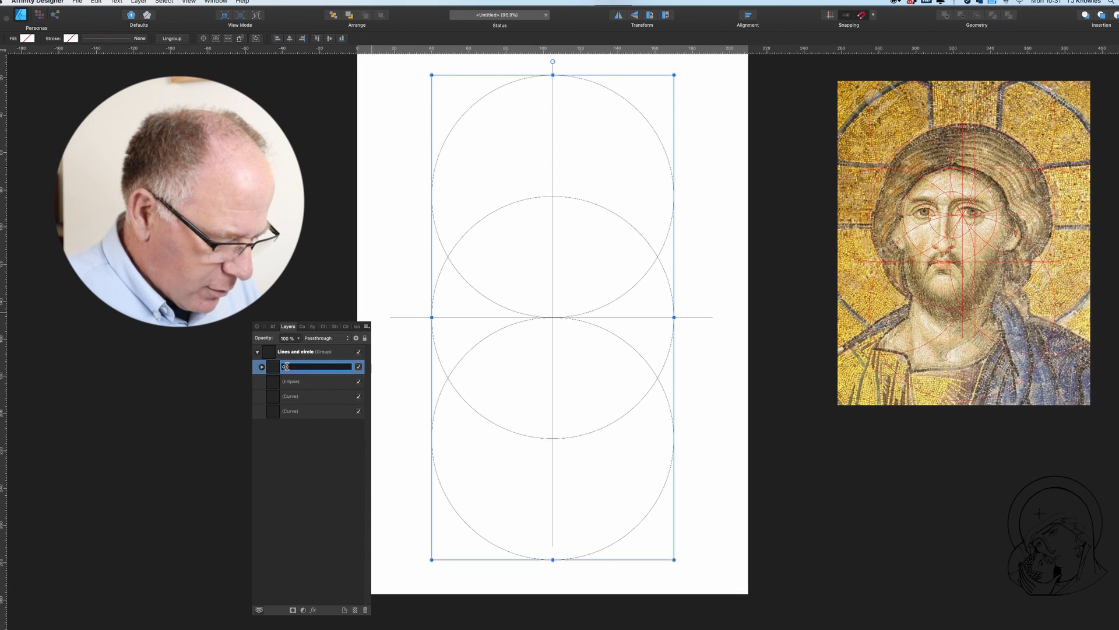
type("ircle gp 1")
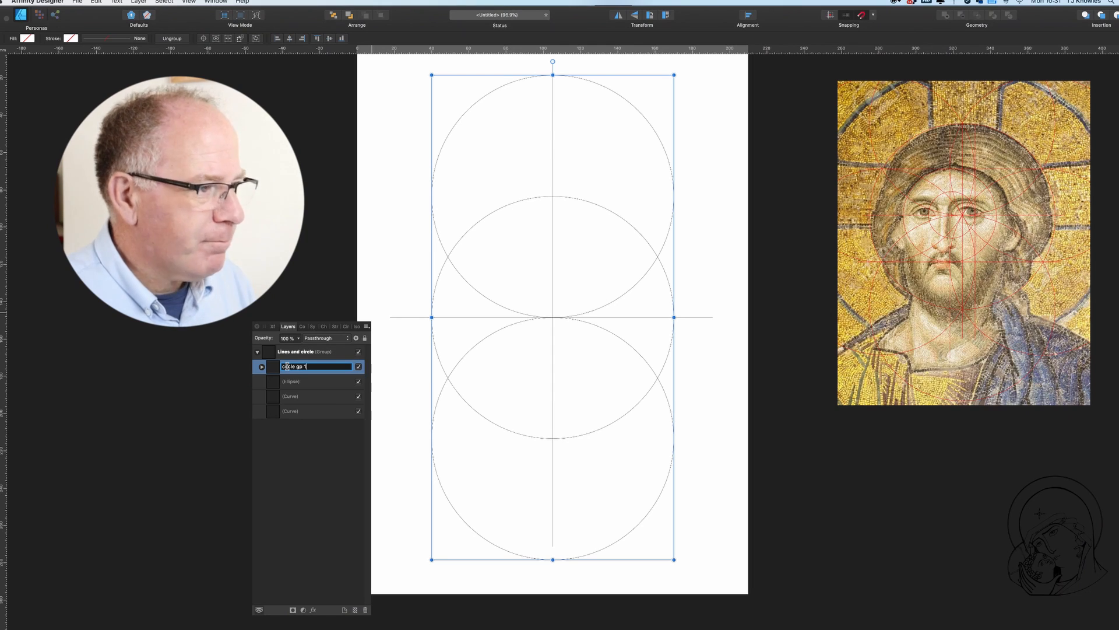
key("Return")
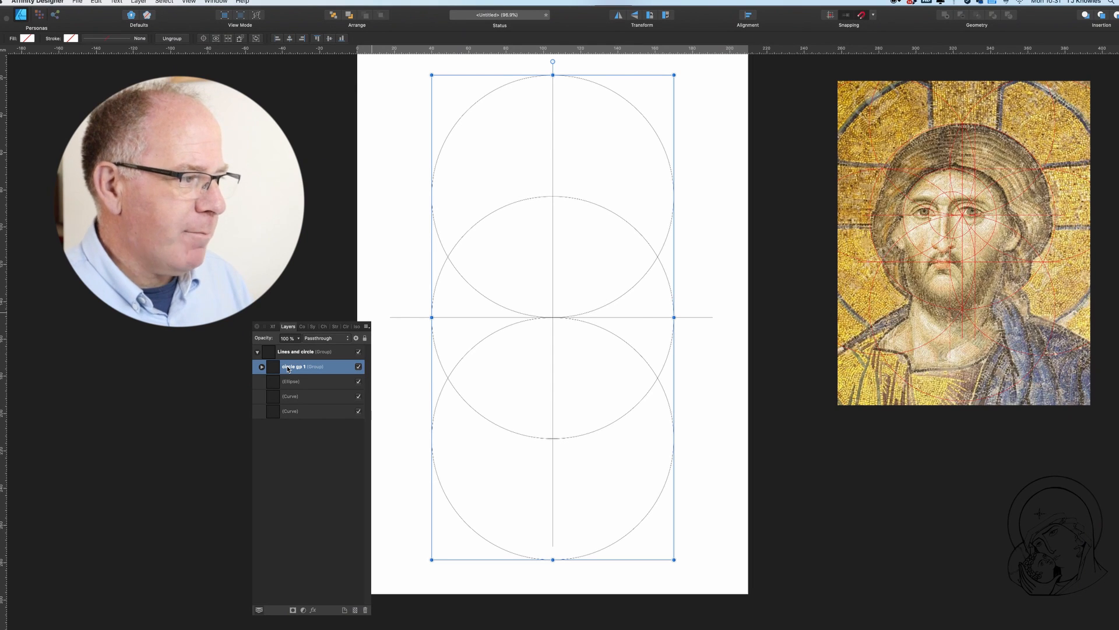
scroll(233, 394, "down", 1)
left_click(263, 367)
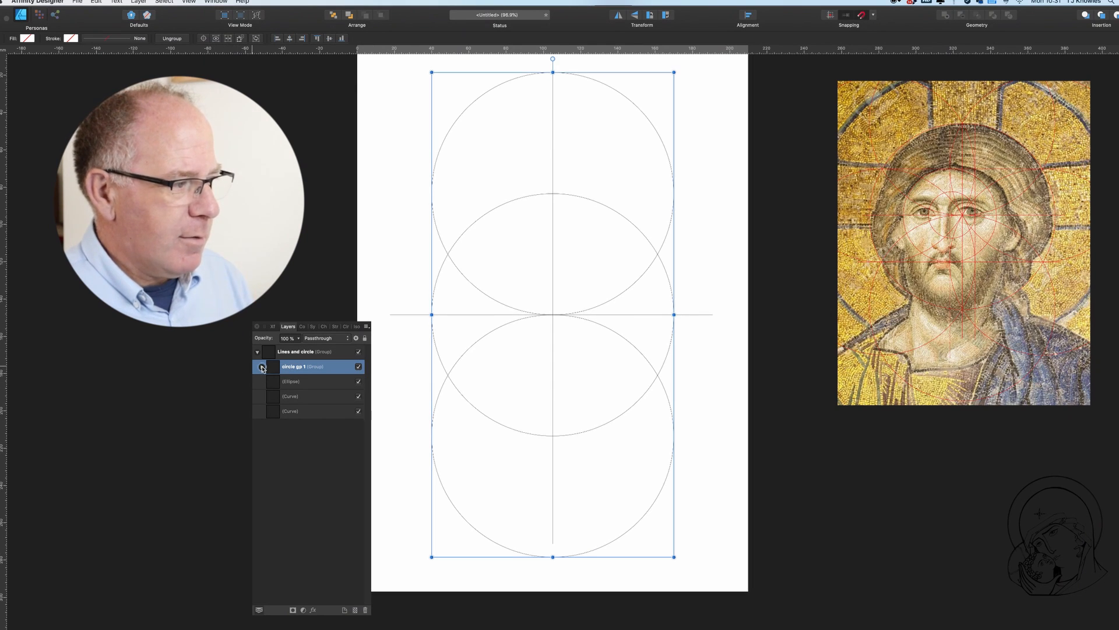
left_click(262, 367)
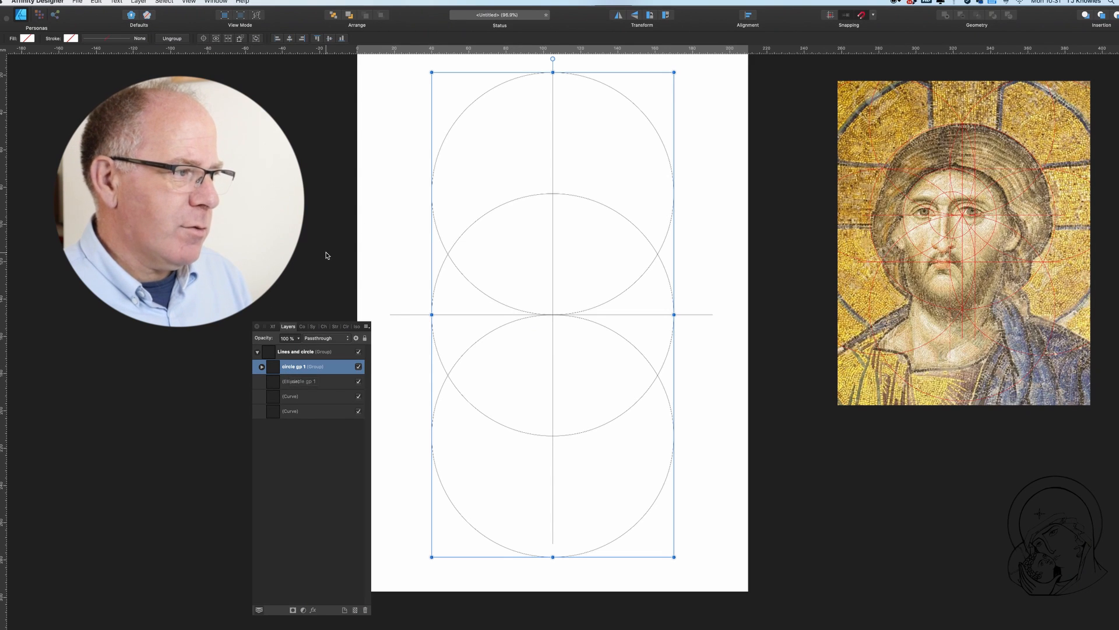
Paste another copy of the central circle and try centring it on the upper-left and upper-right intersections of the existing circles
left_click(365, 262)
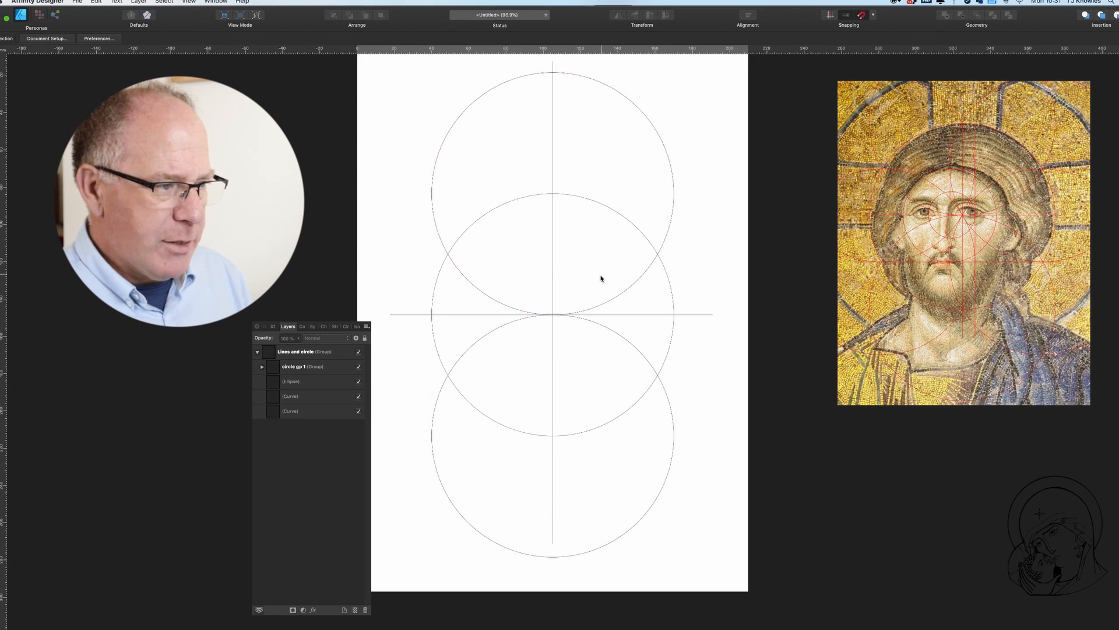
key("super+v")
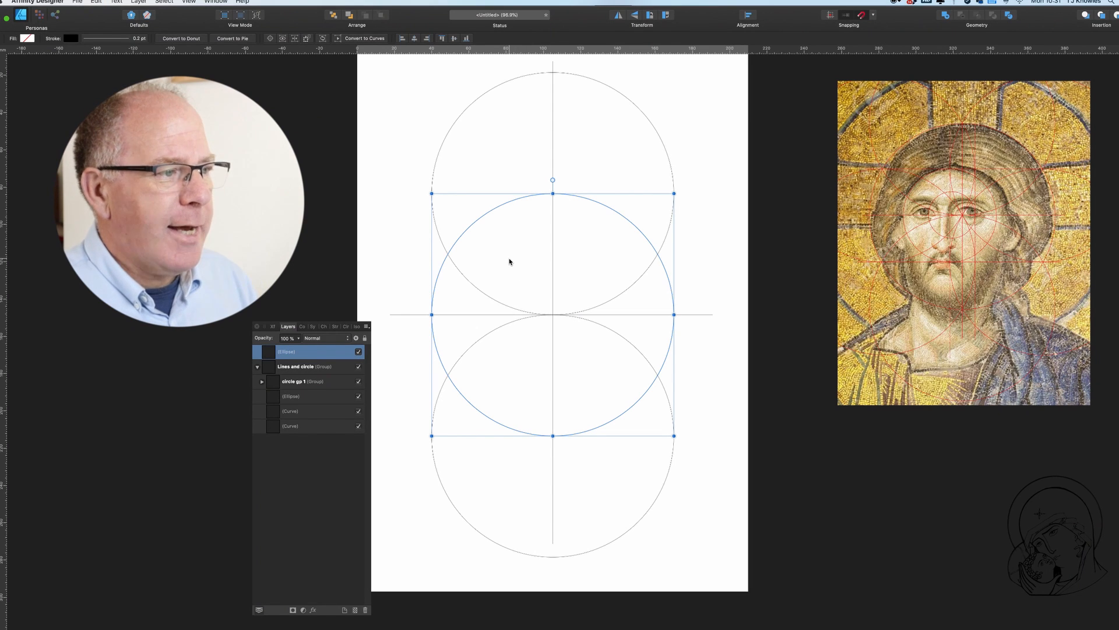
left_click_drag(510, 270, 404, 209)
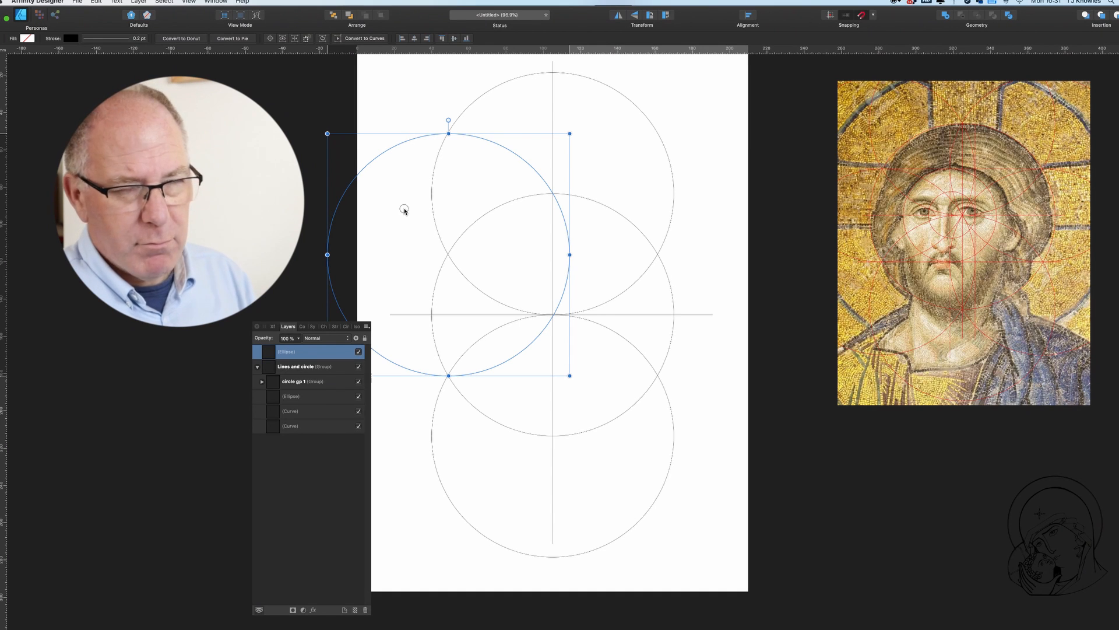
left_click_drag(404, 210, 617, 210)
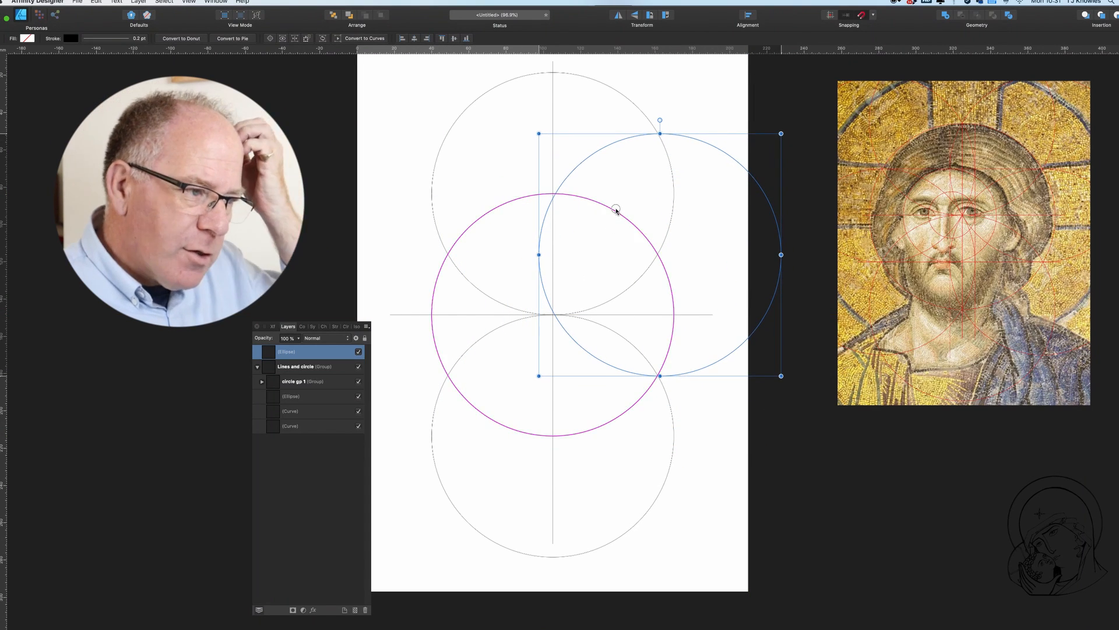
left_click_drag(616, 210, 614, 208)
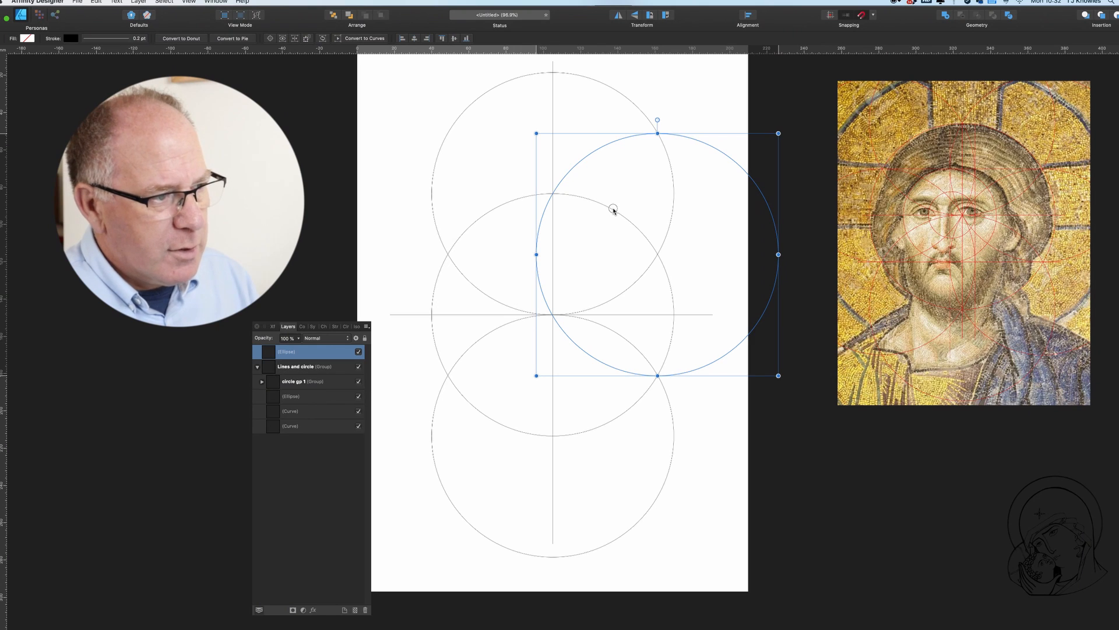
Move the pasted circle so that it is centred on the left intersection of the central and lower circles
left_click_drag(614, 209, 404, 331)
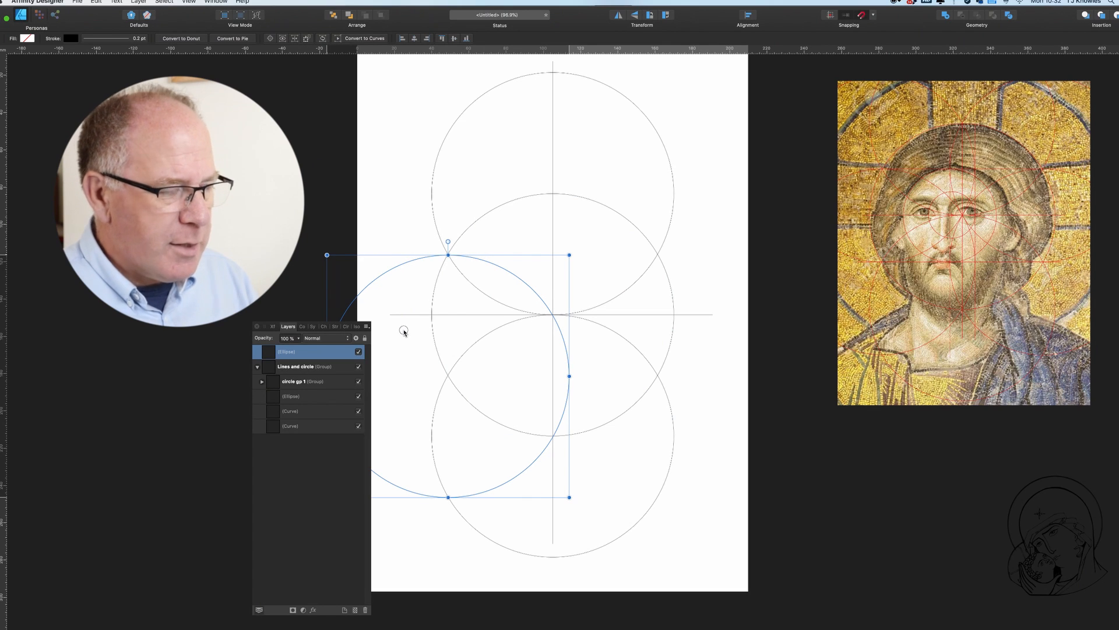
left_click_drag(404, 332, 403, 331)
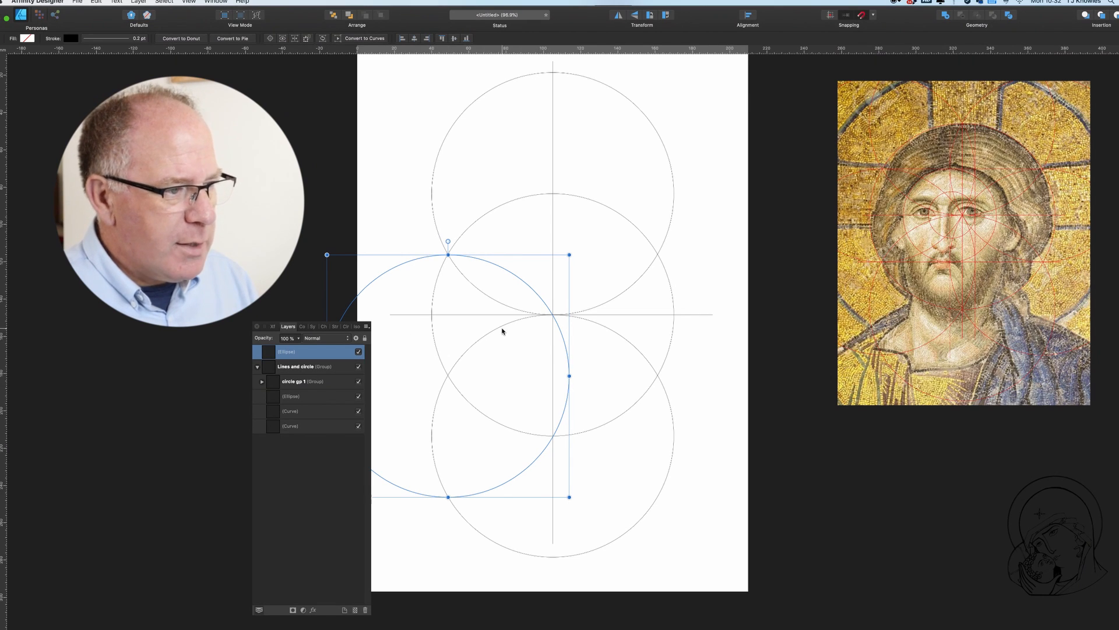
left_click(723, 361)
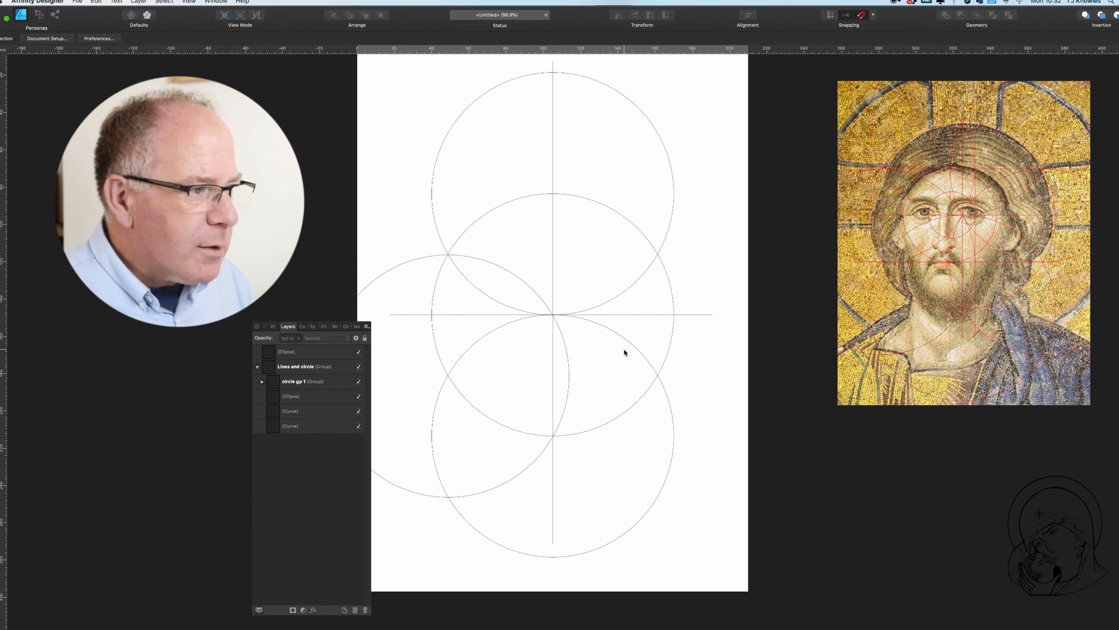
Nudge the left circle up and slightly left so its highest point sits exactly on the intersection of the upper and central circles
key("super+plus")
key("super+plus")
key("super+plus")
key("super+plus")
scroll(624, 349, "left", 10)
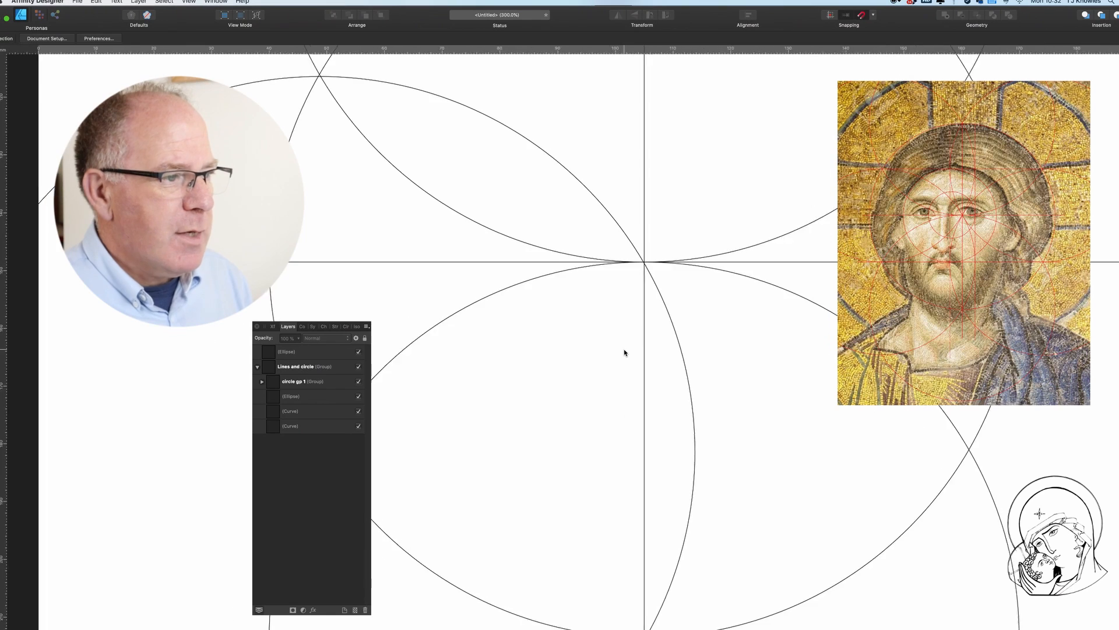
scroll(623, 349, "up", 3)
scroll(624, 349, "up", 3)
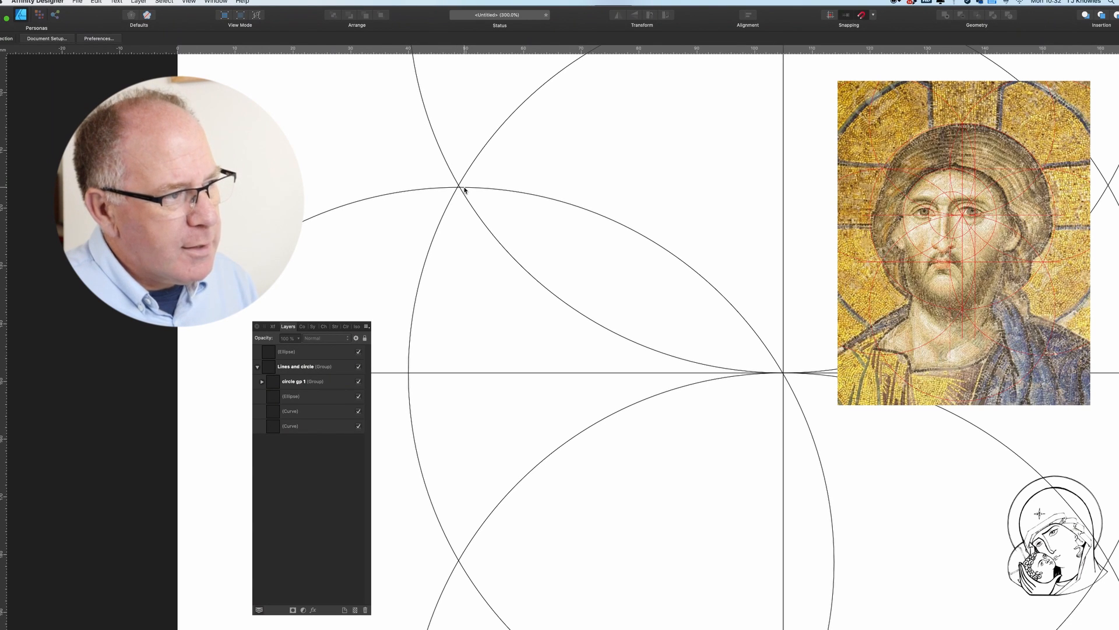
left_click(461, 187)
key("Up")
key("Up")
key("Up")
key("Left")
key("Up")
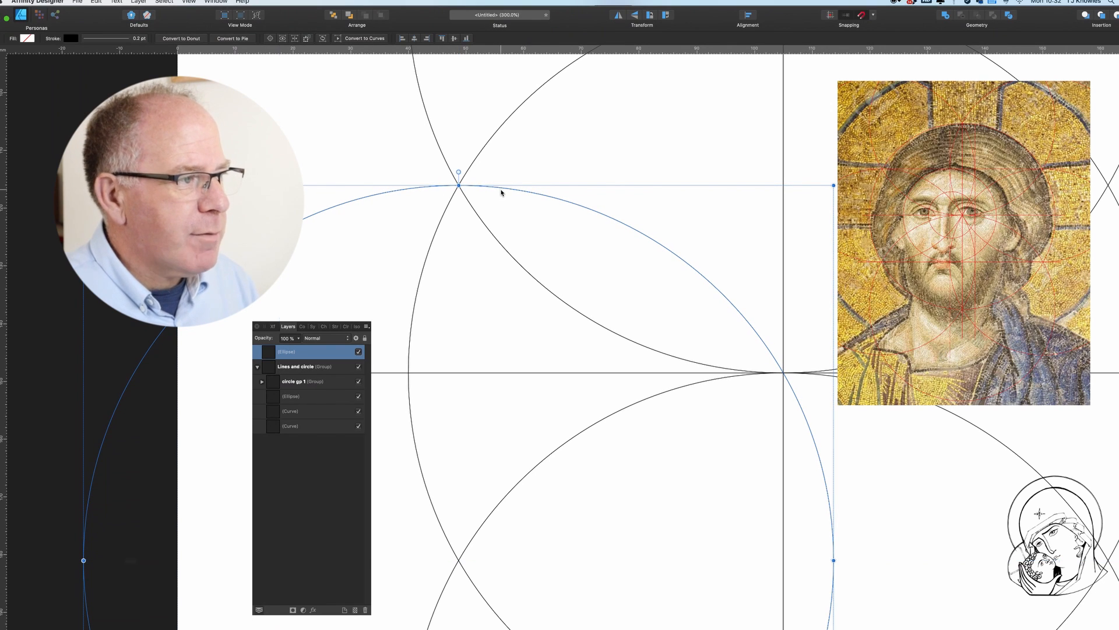
left_click(406, 171)
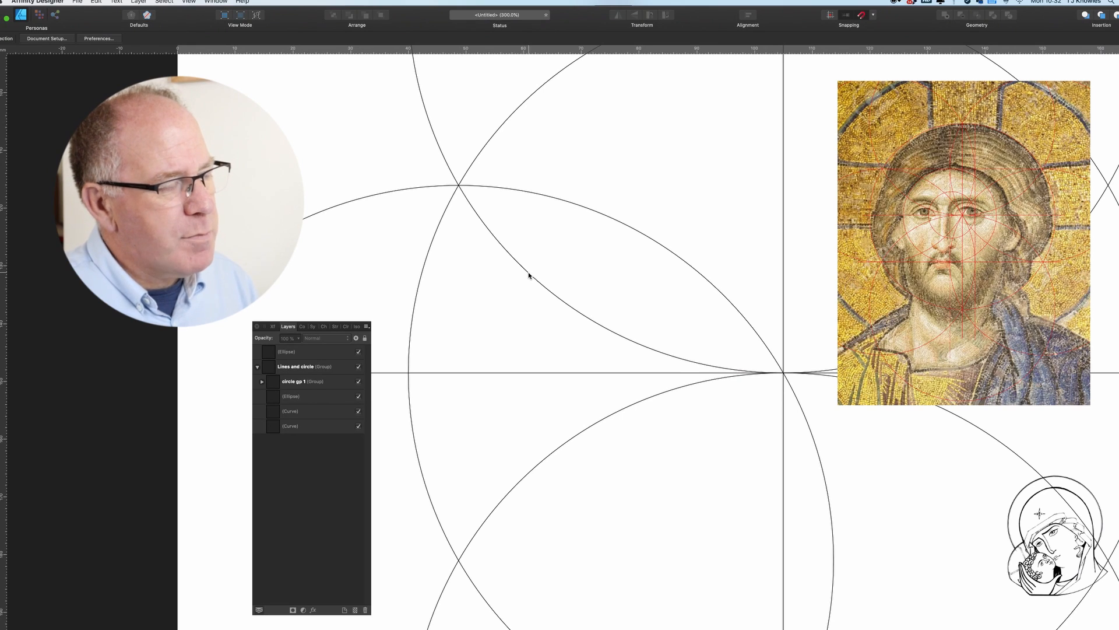
scroll(527, 277, "down", 5)
scroll(528, 275, "up", 6)
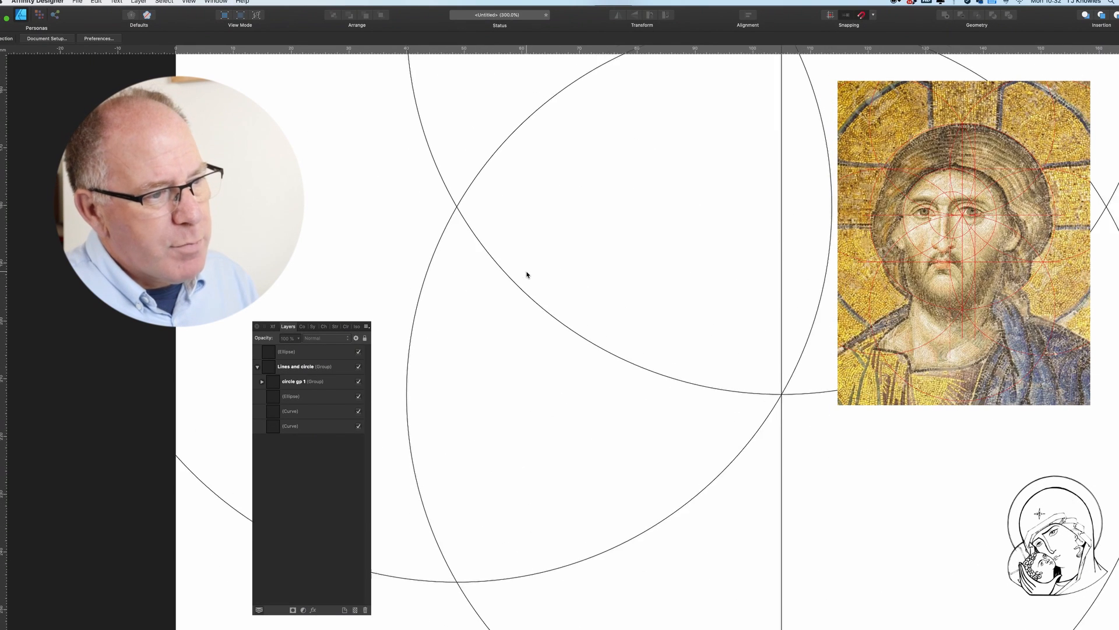
Paste another copy of the central circle and centre it on the right intersection of the central and lower circles
scroll(685, 157, "up", 4)
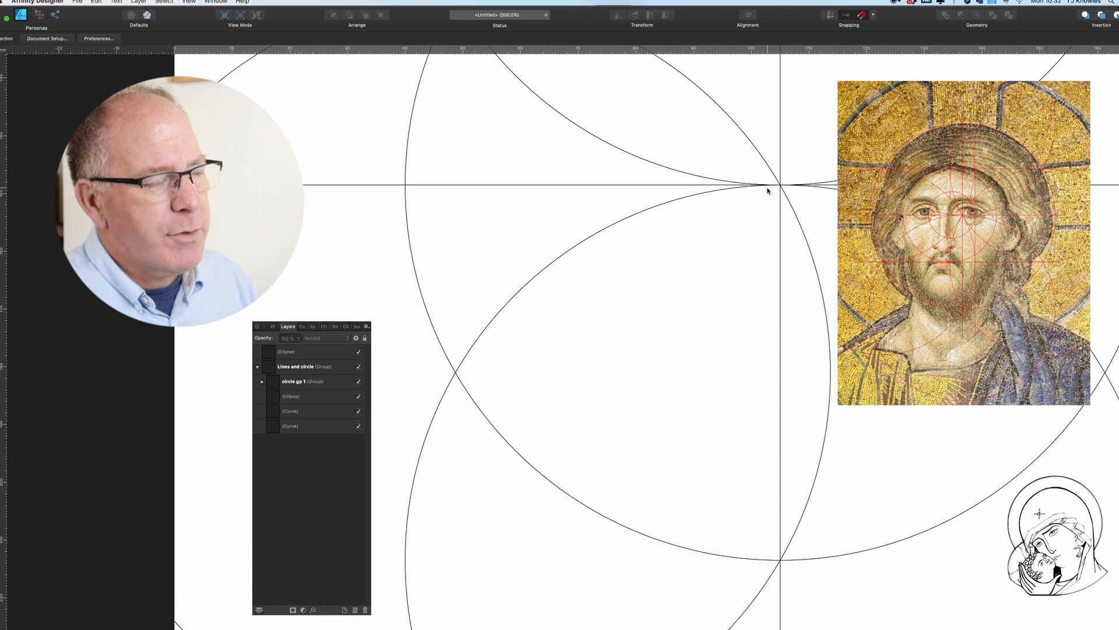
scroll(722, 198, "up", 5)
scroll(722, 194, "right", 2)
scroll(721, 195, "right", 3)
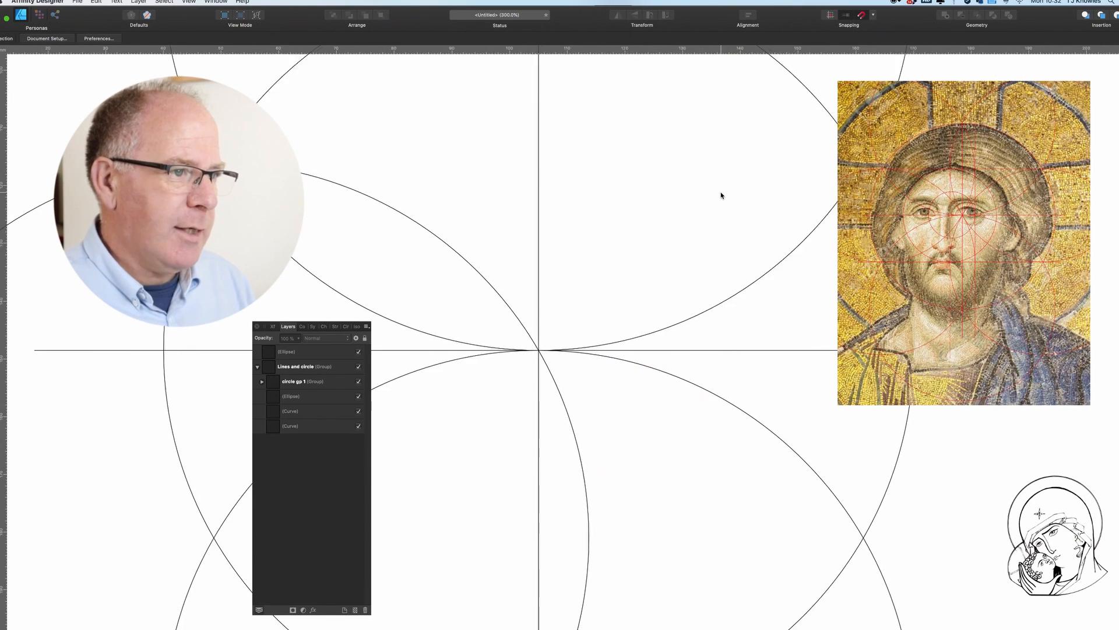
key("super+minus")
key("super+minus")
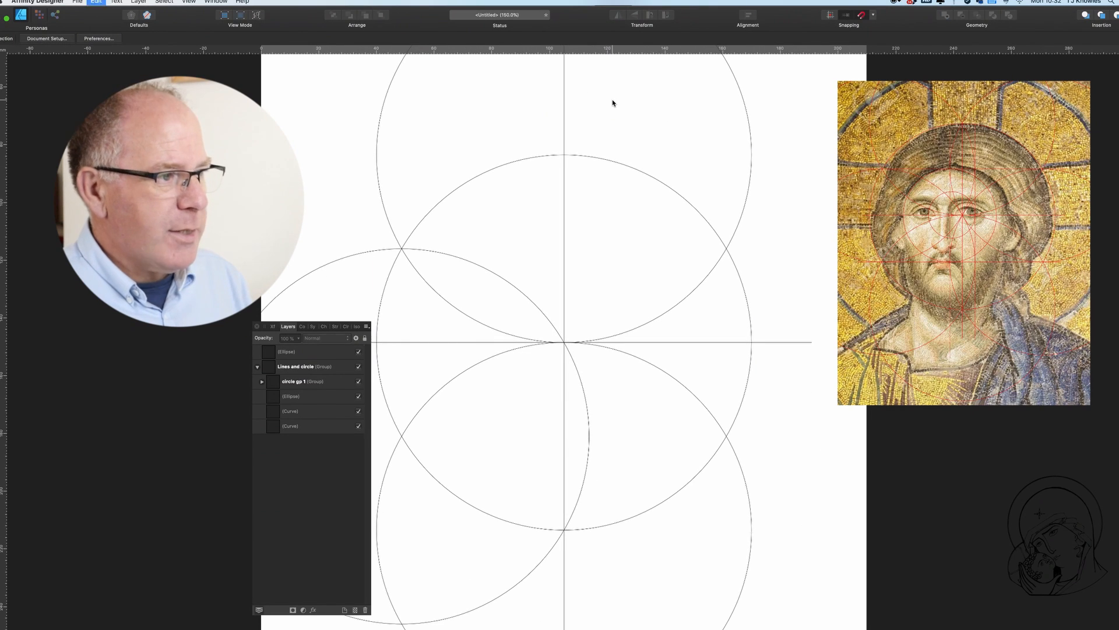
key("super+v")
left_click_drag(507, 215, 656, 216)
left_click_drag(685, 259, 670, 308)
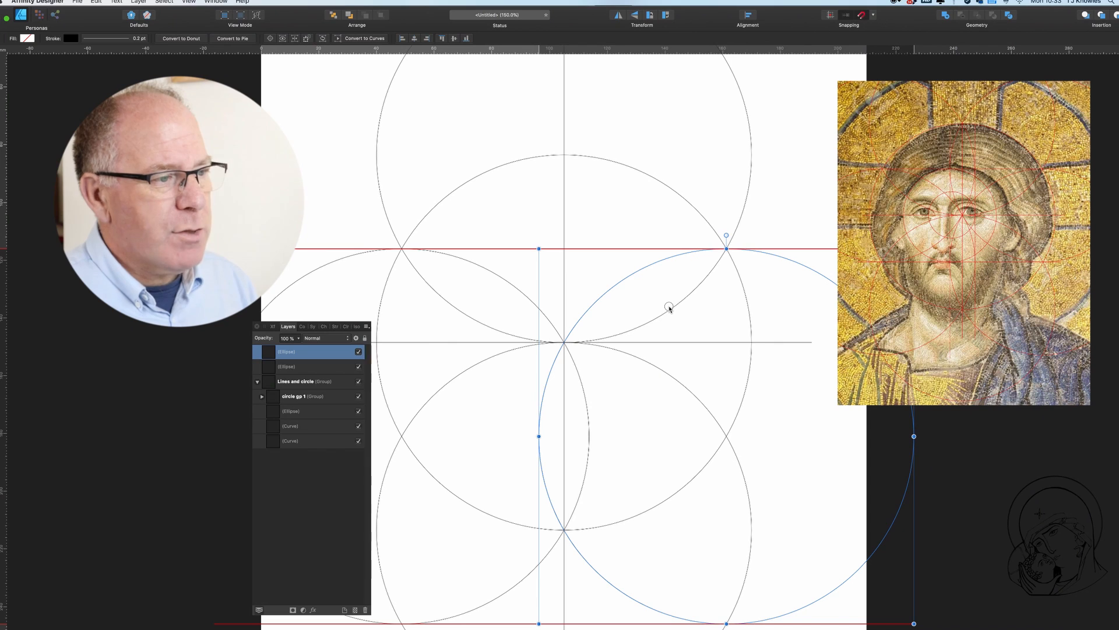
left_click_drag(670, 308, 670, 309)
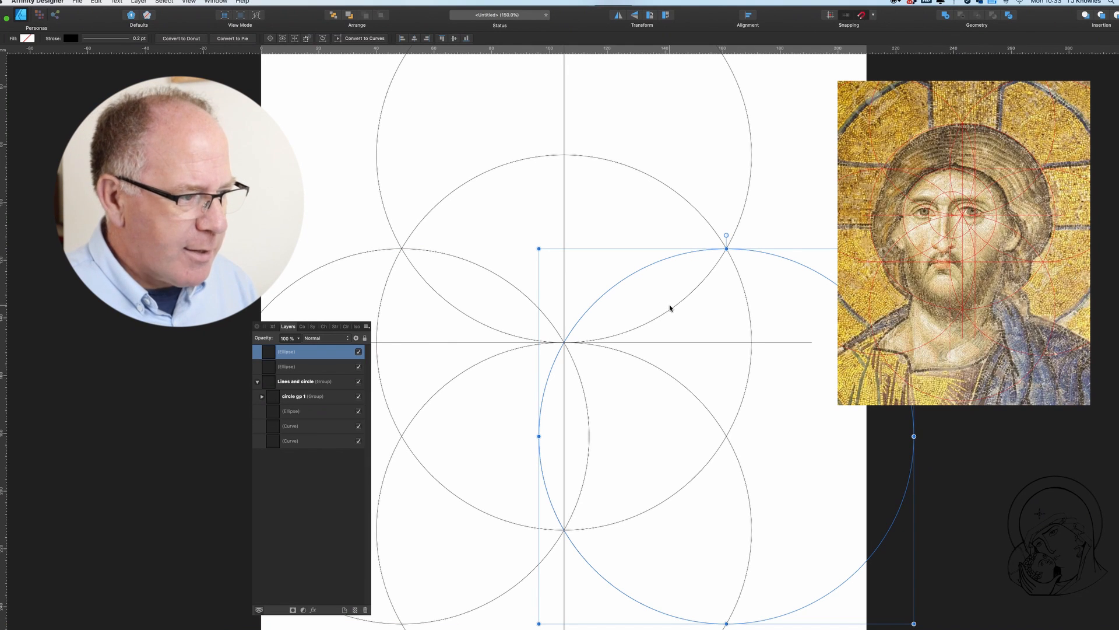
left_click(793, 117)
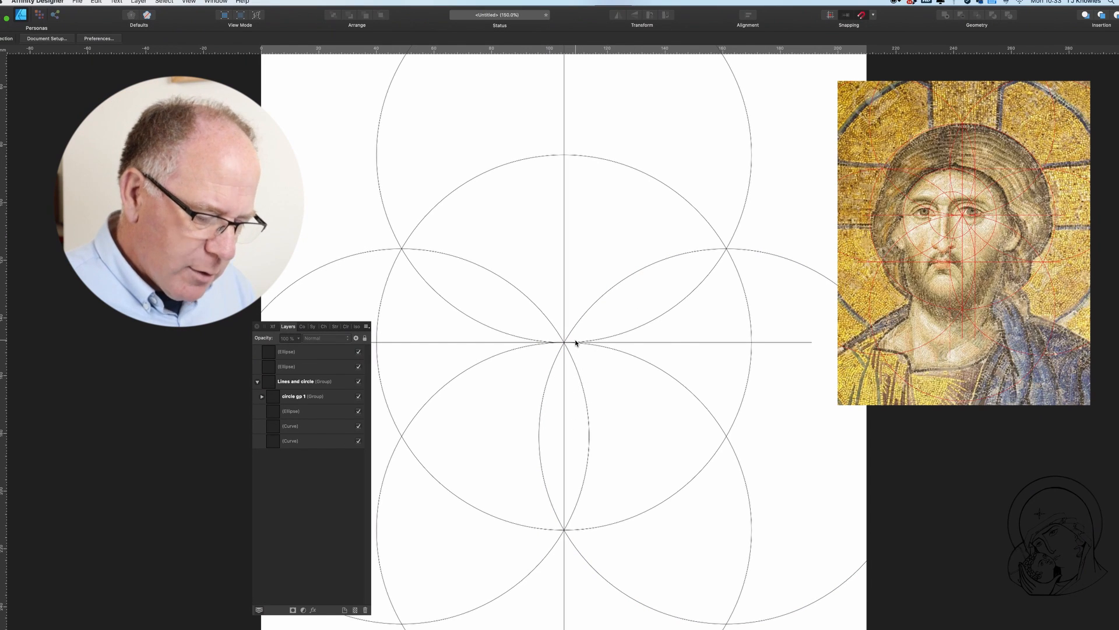
Examine up close how the left and right circles meet at the centre point and at the lowest point of the central circle
scroll(575, 343, "up", 5)
scroll(575, 342, "up", 5)
scroll(576, 342, "left", 2)
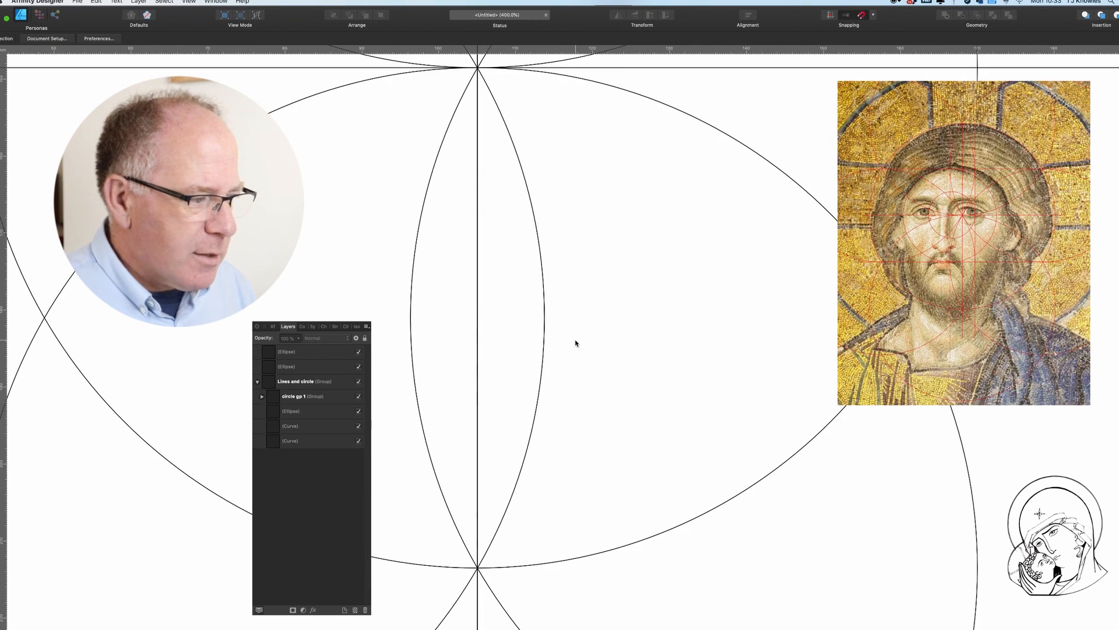
scroll(575, 342, "up", 5)
scroll(575, 343, "left", 4)
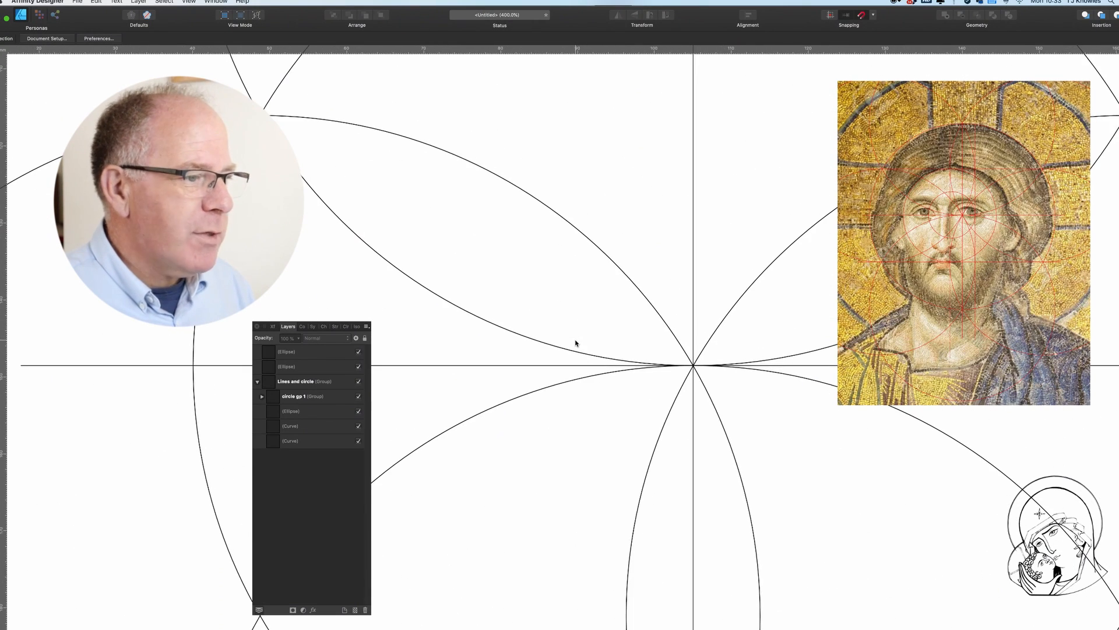
scroll(575, 343, "down", 3)
scroll(576, 342, "right", 2)
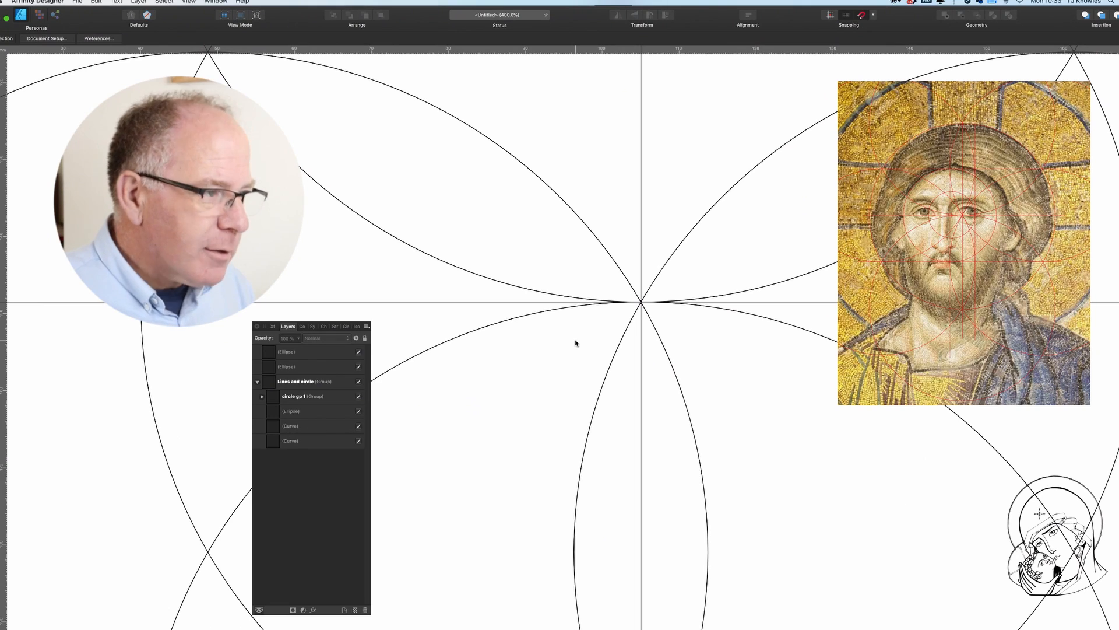
scroll(576, 343, "down", 5)
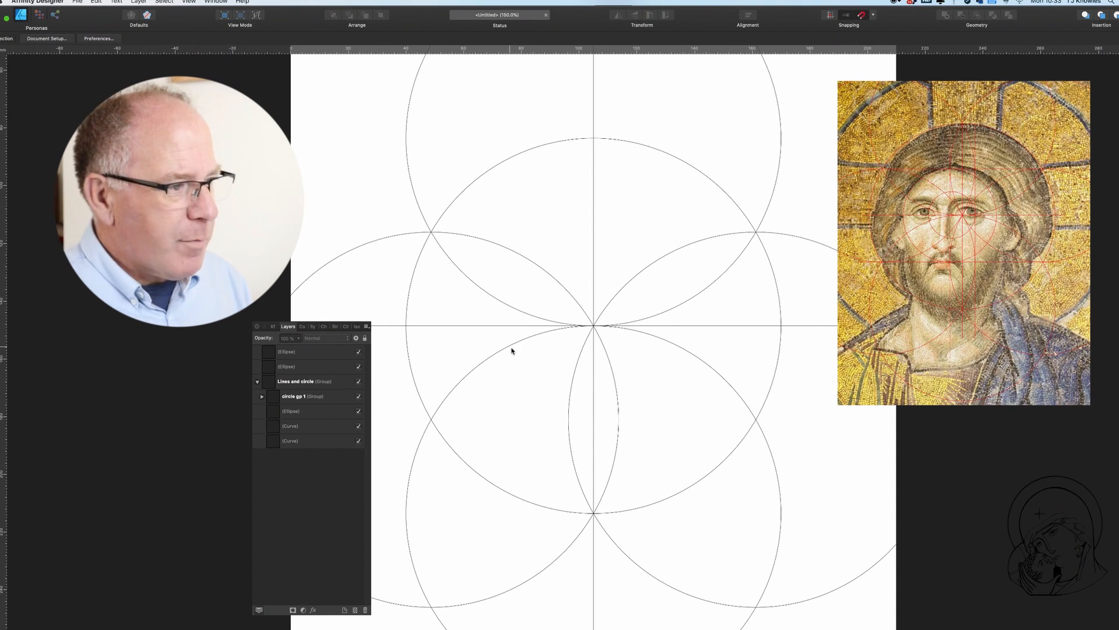
Paste two more copies of the circle, centring them on the right and left intersections of the upper and central circles
key("super+v")
left_click_drag(577, 359, 735, 268)
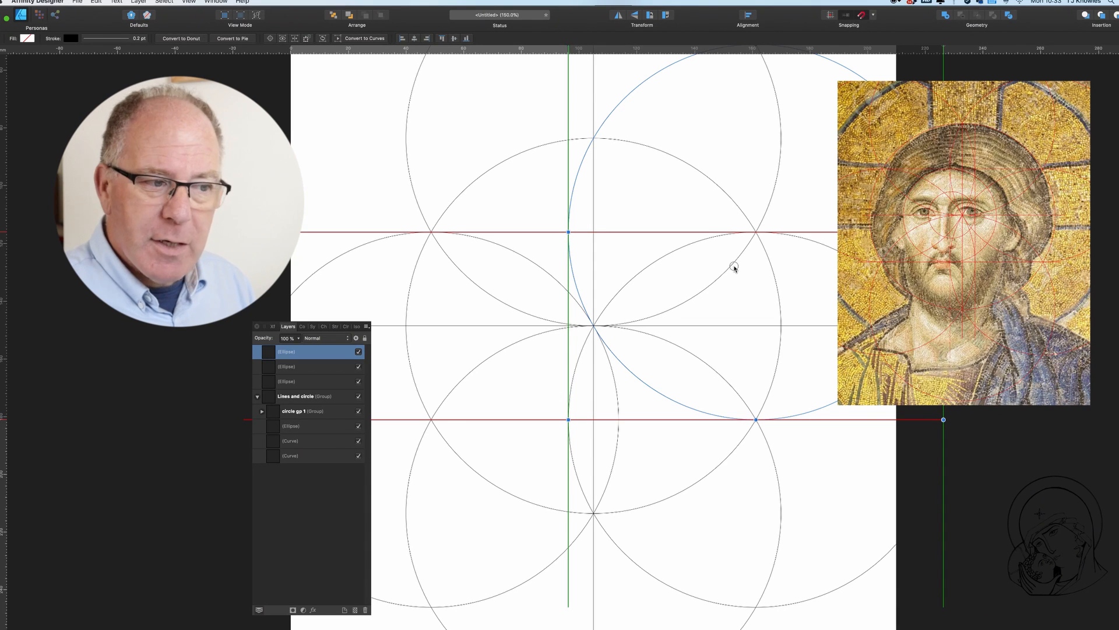
left_click_drag(735, 268, 735, 267)
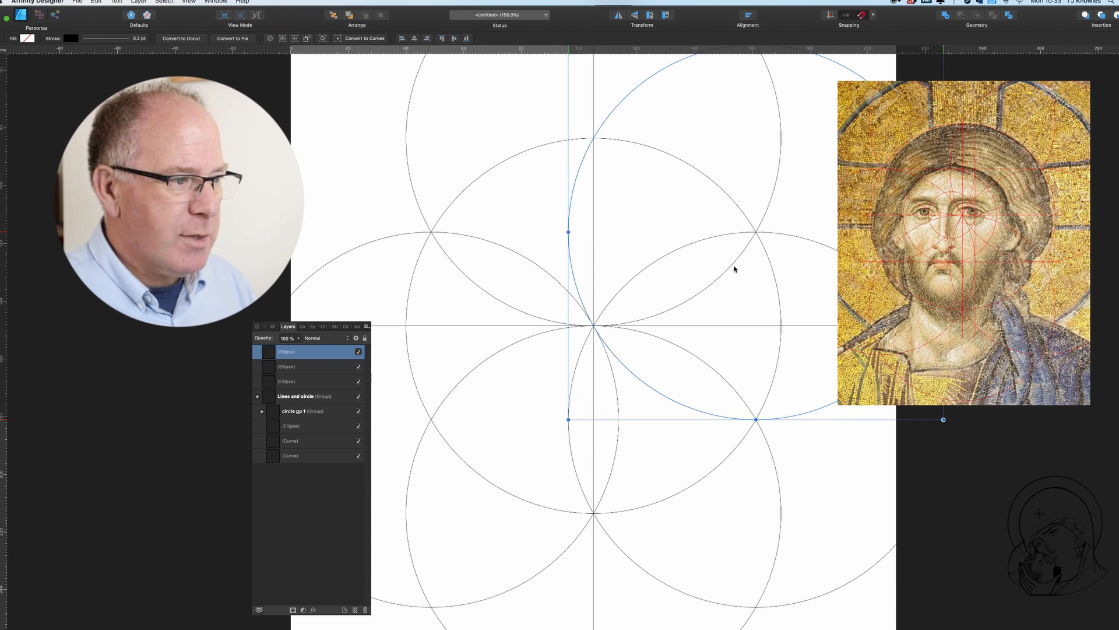
key("super+v")
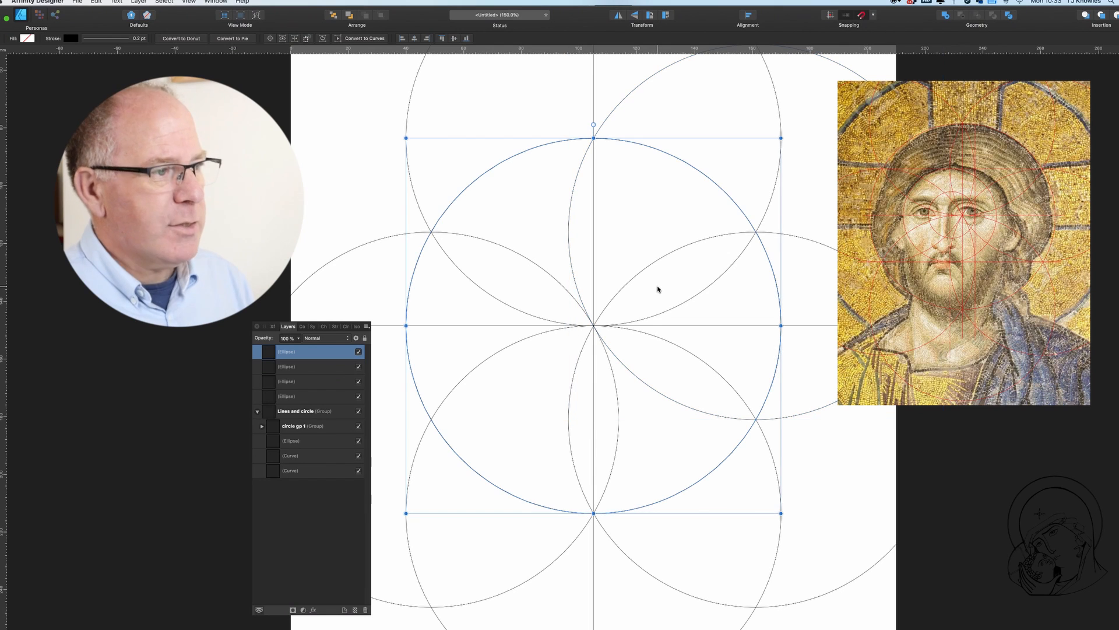
left_click_drag(595, 324, 440, 233)
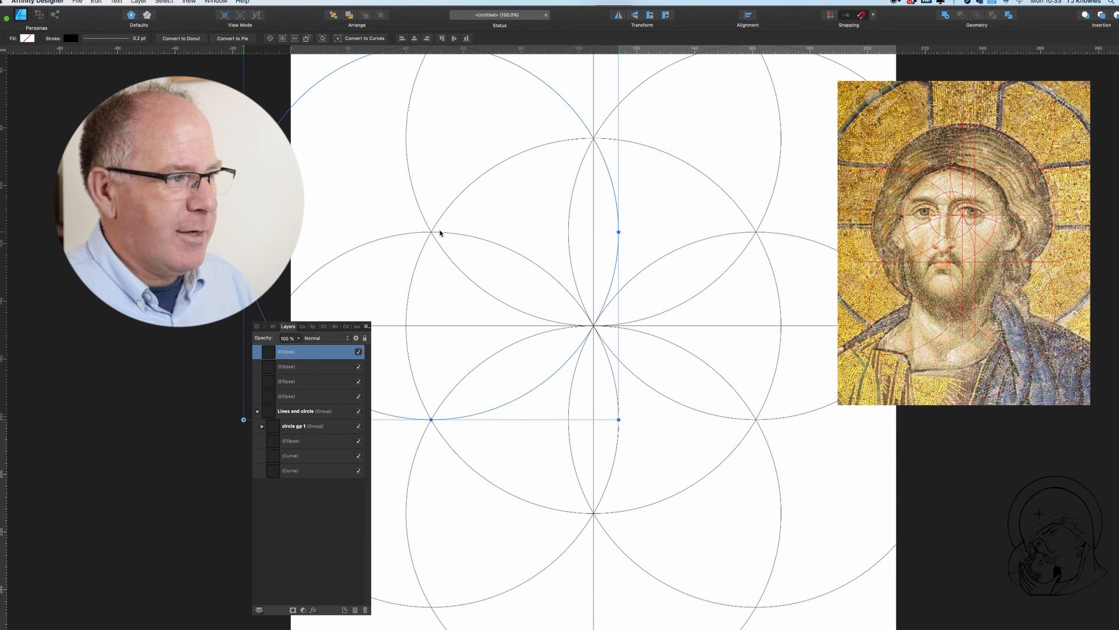
left_click(358, 213)
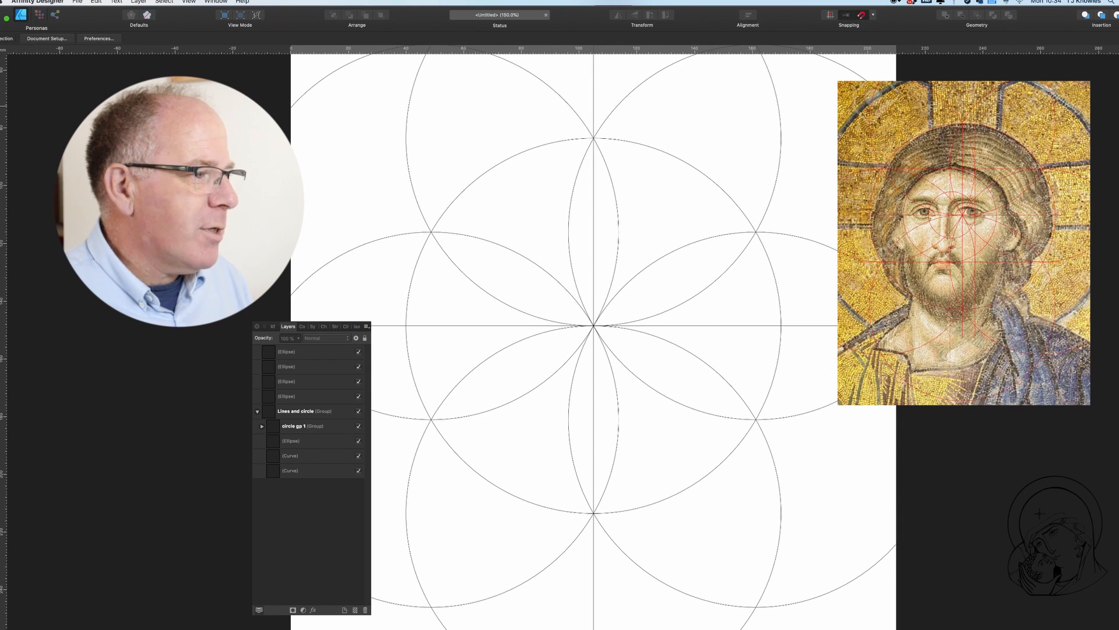
Duplicate the horizontal centre line and place copies through the upper pair and the lower pair of circle intersections
left_click(441, 326)
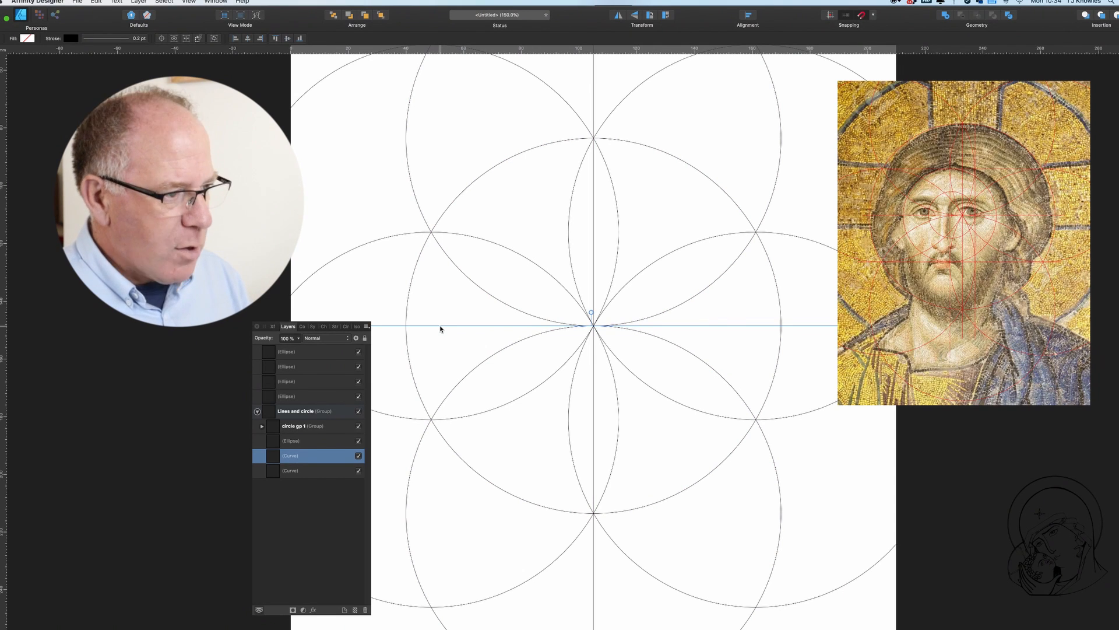
key("super+j")
left_click_drag(440, 327, 437, 233)
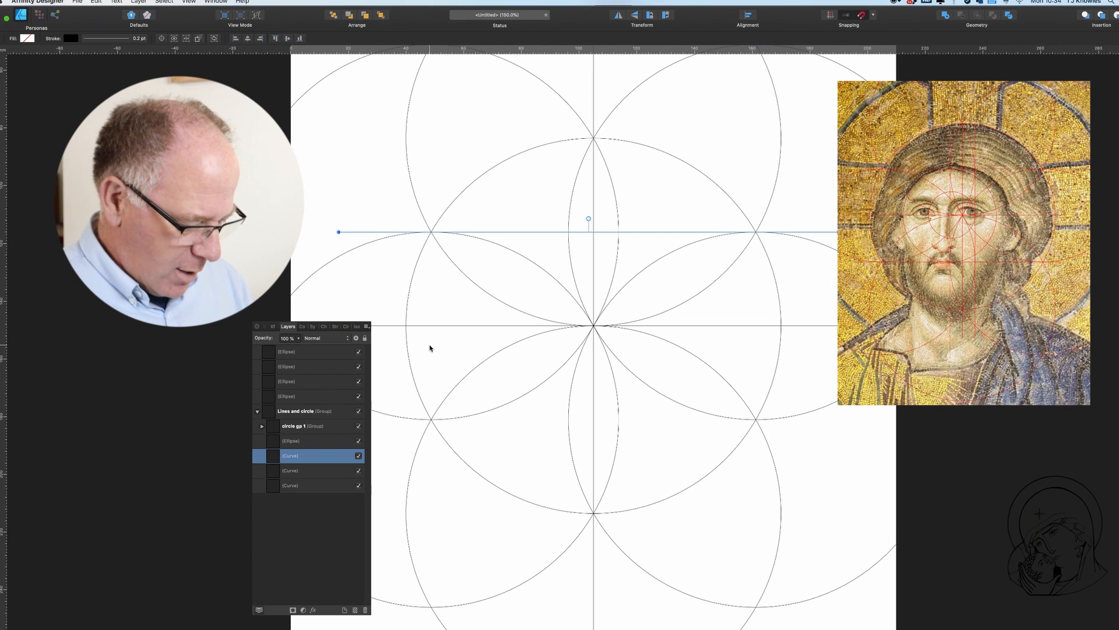
key("super+j")
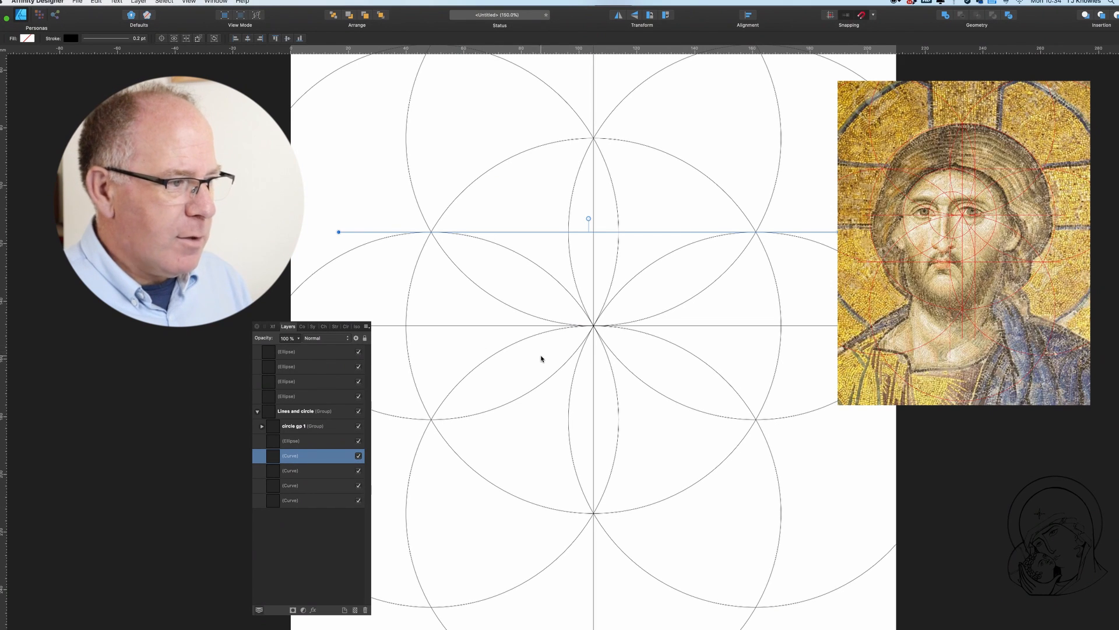
left_click_drag(527, 326, 520, 422)
key("super+j")
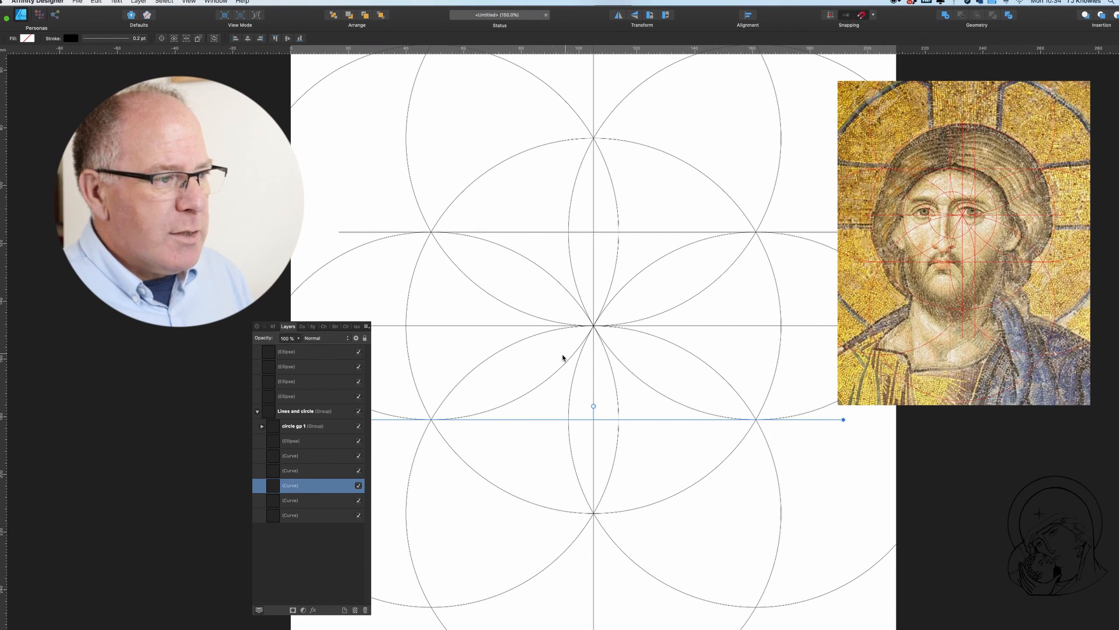
Duplicate the vertical centre line and move the copy to the left edge of the narrow central lens shapes
left_click(594, 199)
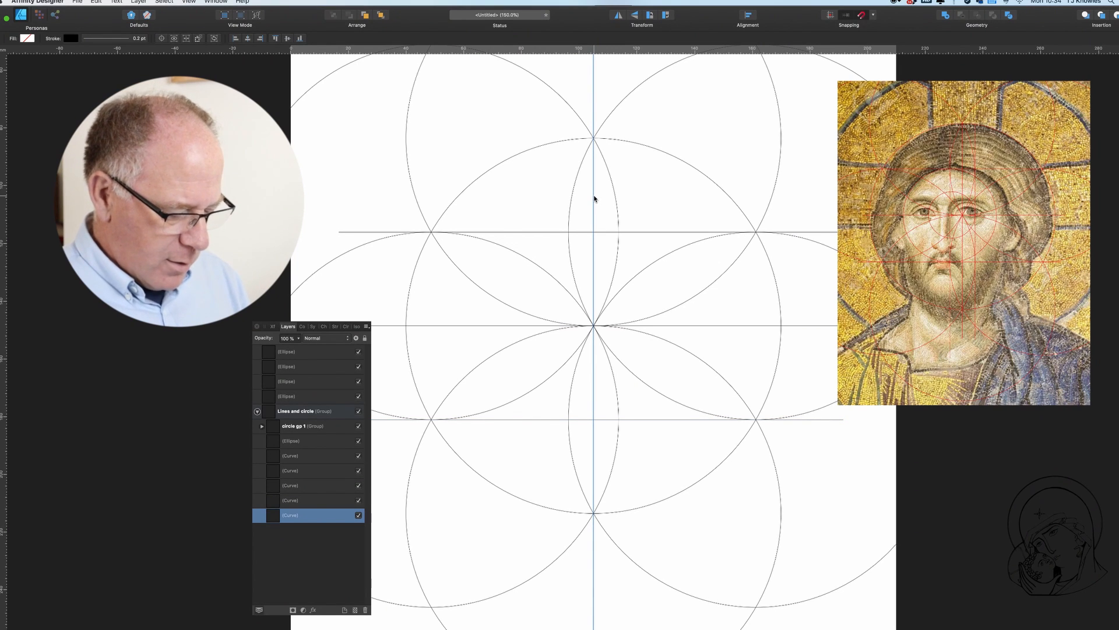
key("super+j")
left_click_drag(594, 198, 569, 197)
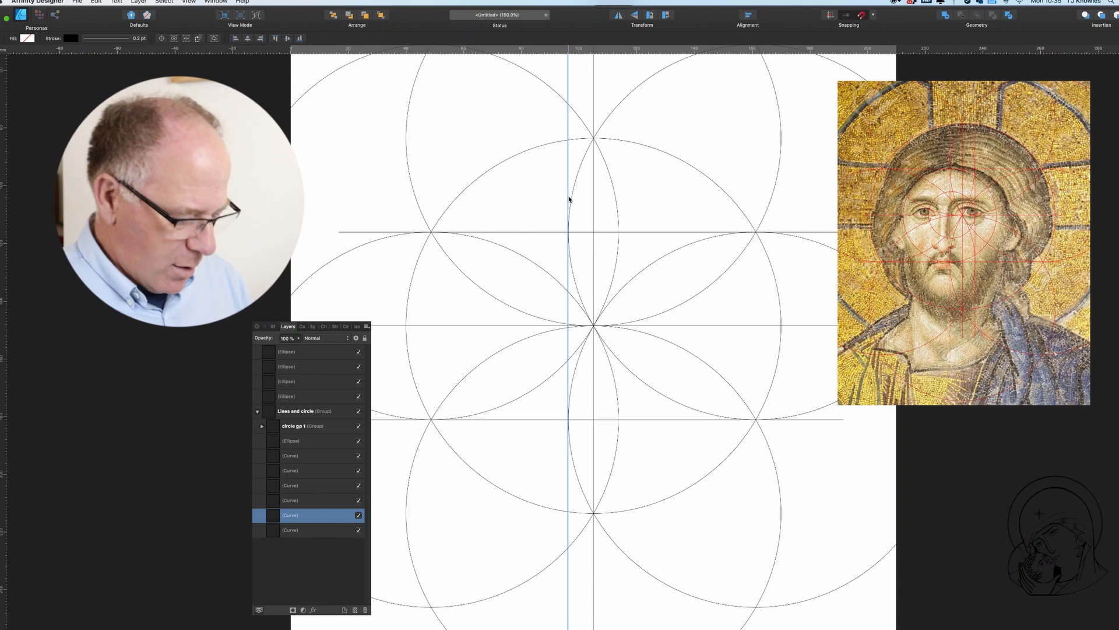
Nudge the copied vertical line slightly right so it just touches the left edges of the upper and lower lens shapes
key("super+equal")
key("super+equal")
key("super+equal")
key("super+equal")
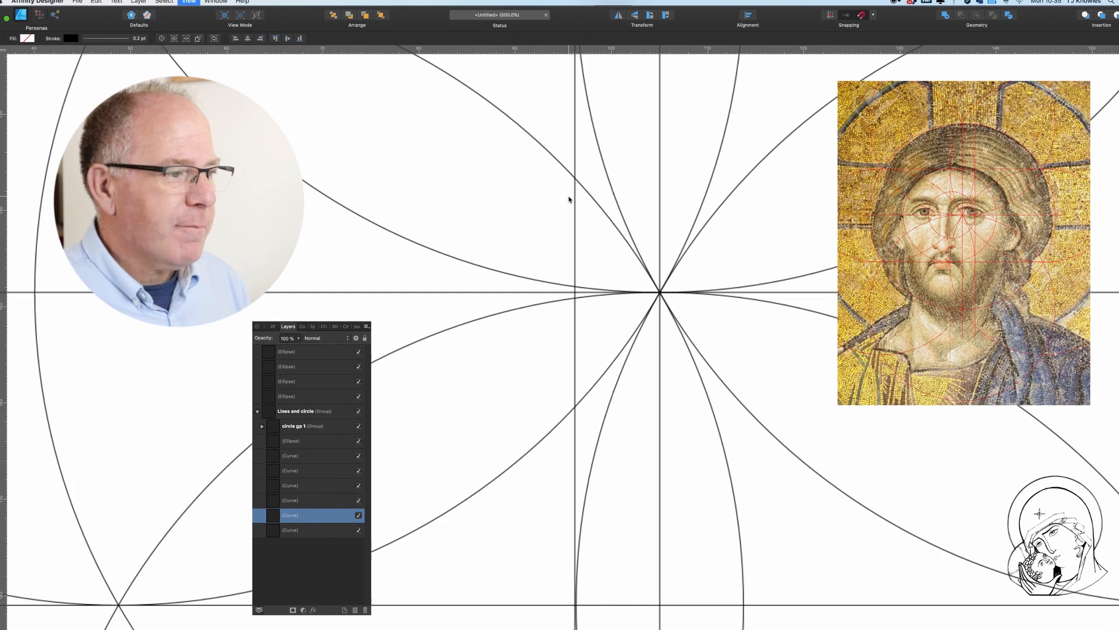
scroll(569, 200, "down", 2)
scroll(569, 199, "down", 10)
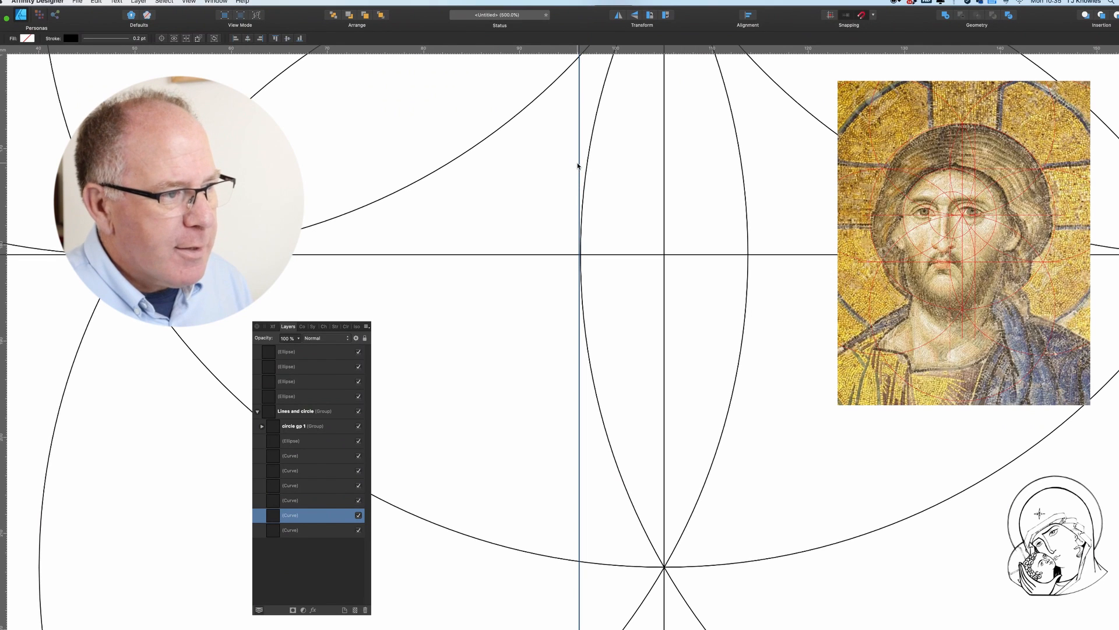
key("Right")
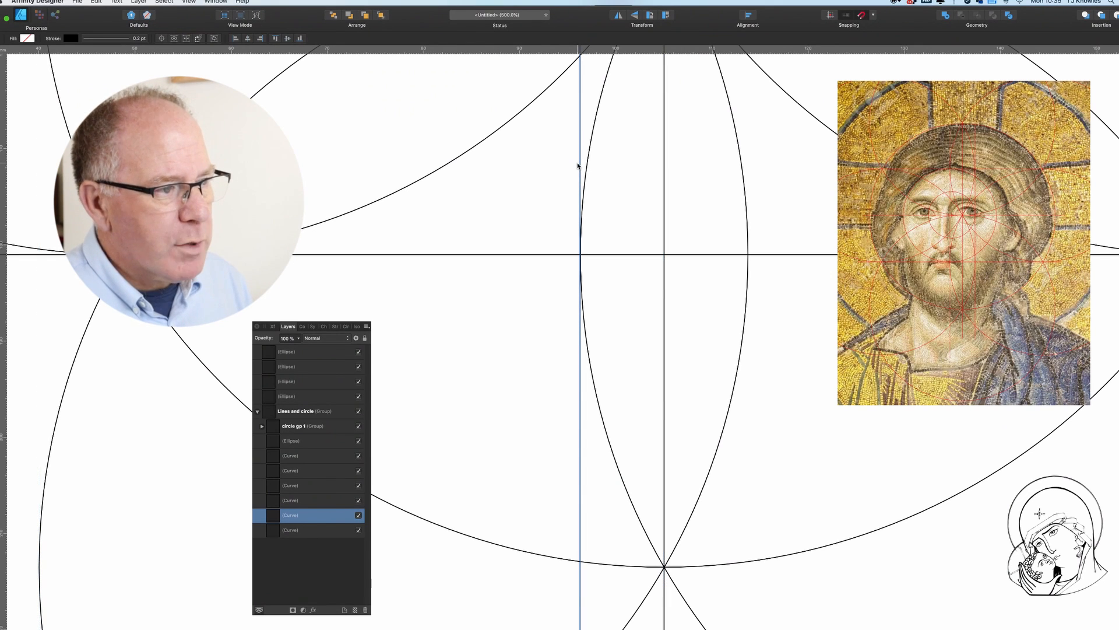
scroll(578, 166, "up", 10)
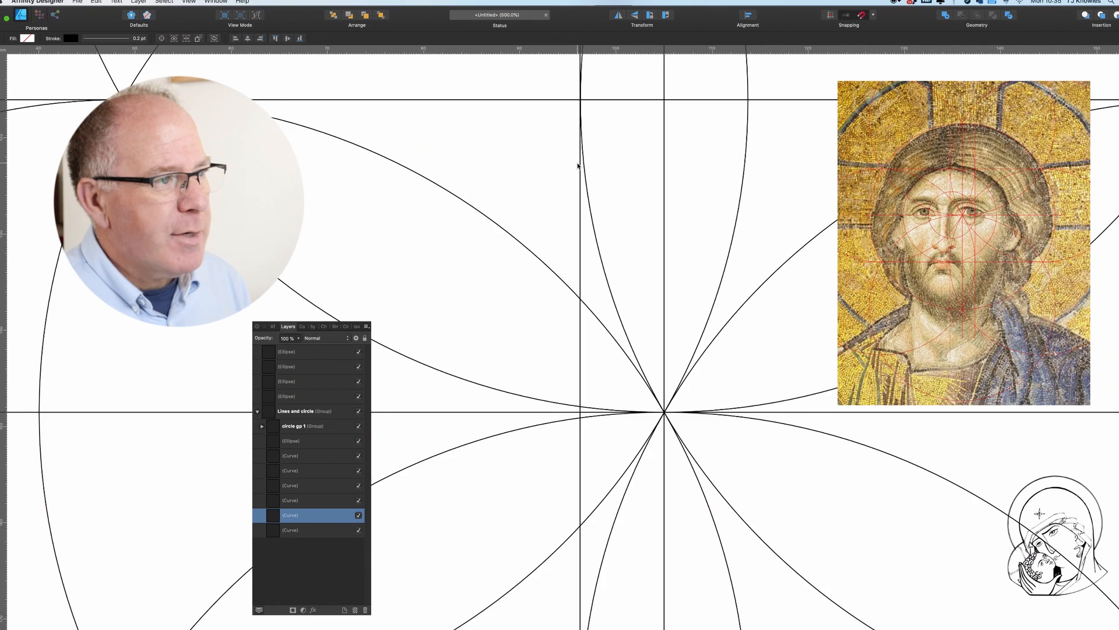
Duplicate the vertical line again and place the copy against the right edge of the narrow central lens shapes
scroll(578, 165, "up", 5)
scroll(578, 166, "right", 5)
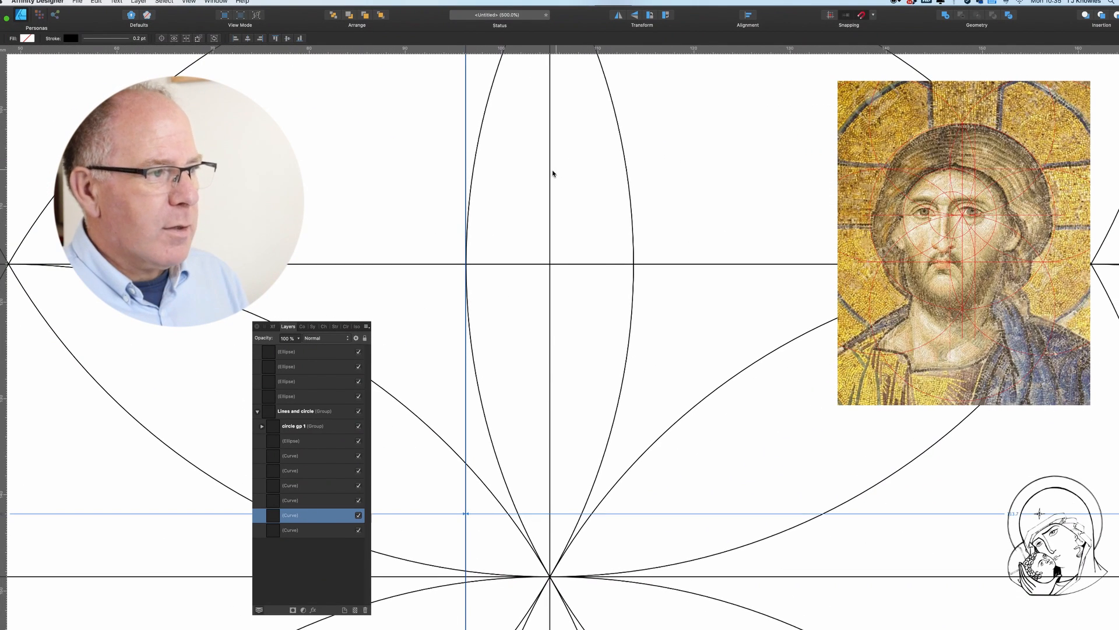
key("super+j")
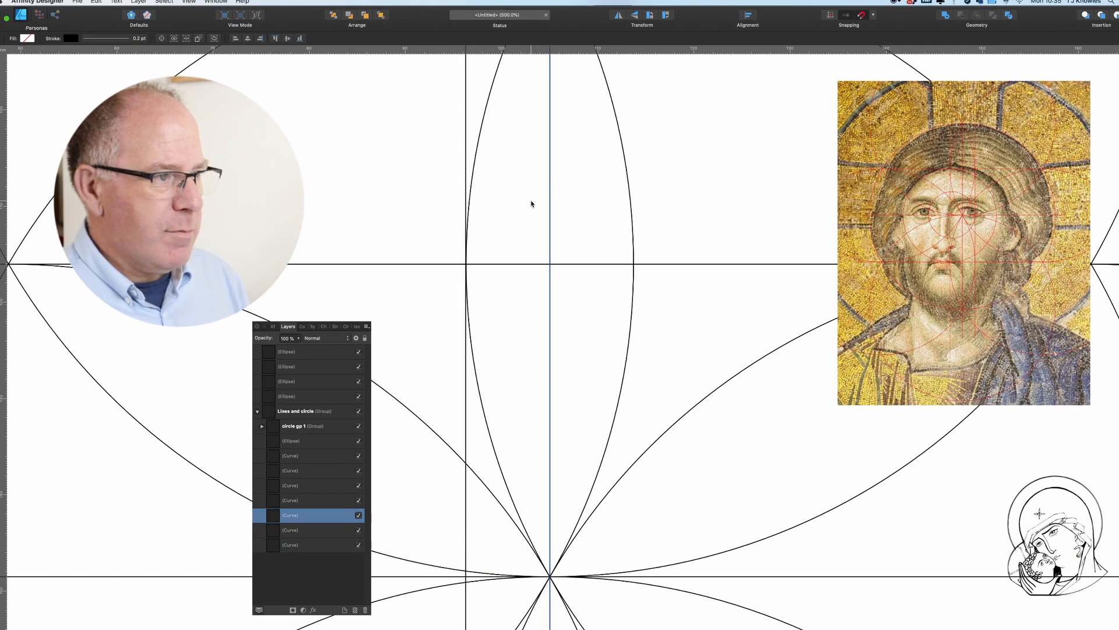
left_click_drag(551, 176, 635, 179)
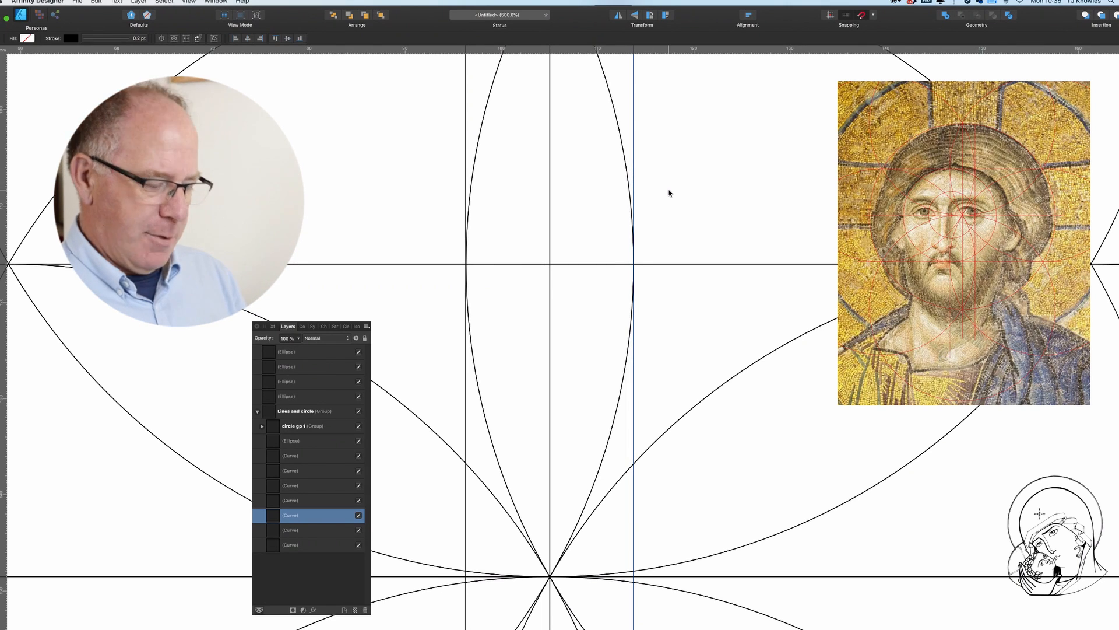
key("super+0")
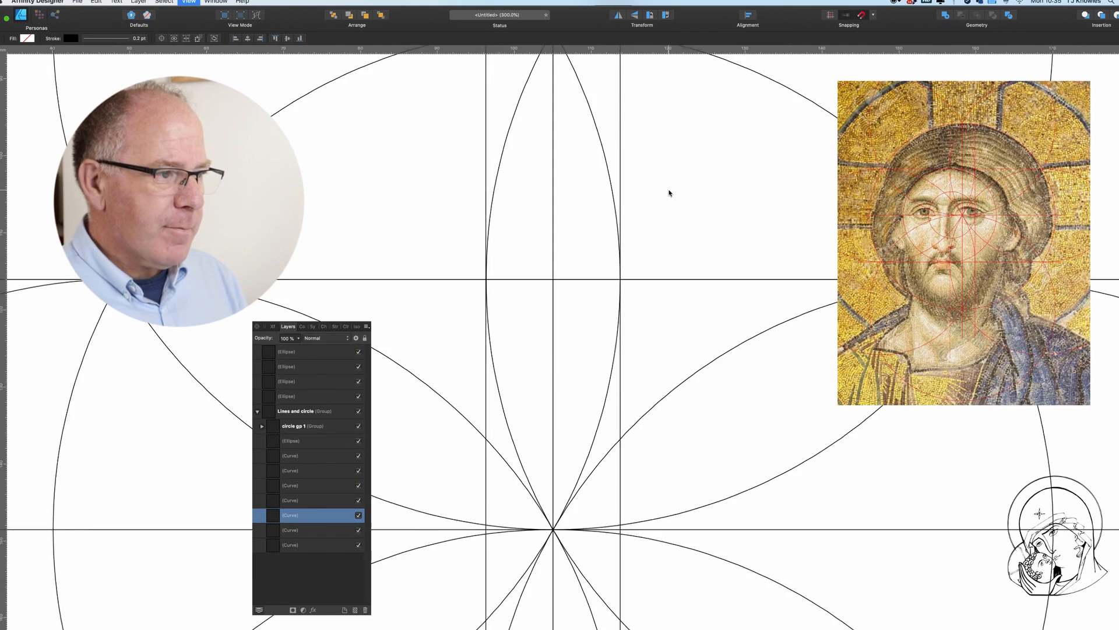
Draw a circle about 65 mm across between the upper and lower horizontal lines and centre it on the vertical centre line
scroll(682, 151, "right", 2)
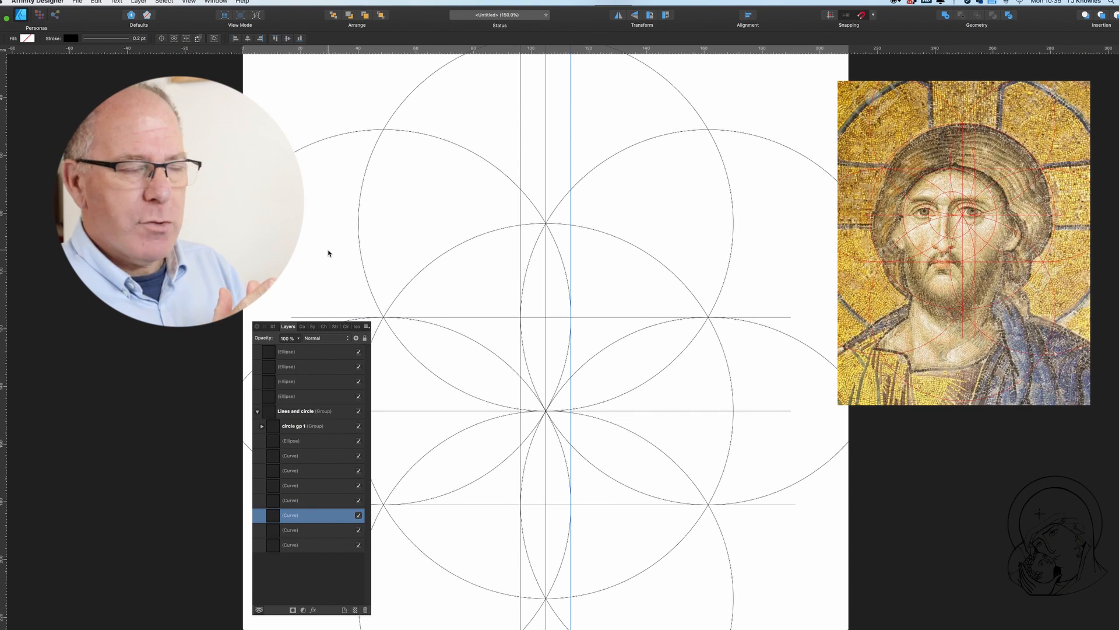
scroll(329, 253, "down", 1)
scroll(329, 253, "right", 1)
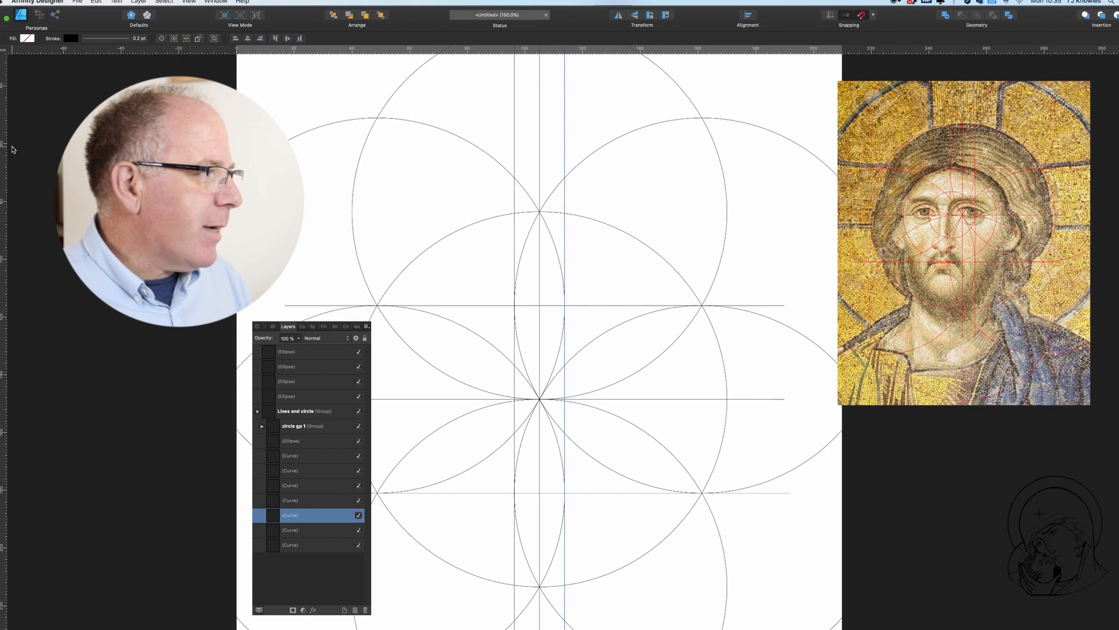
key("m")
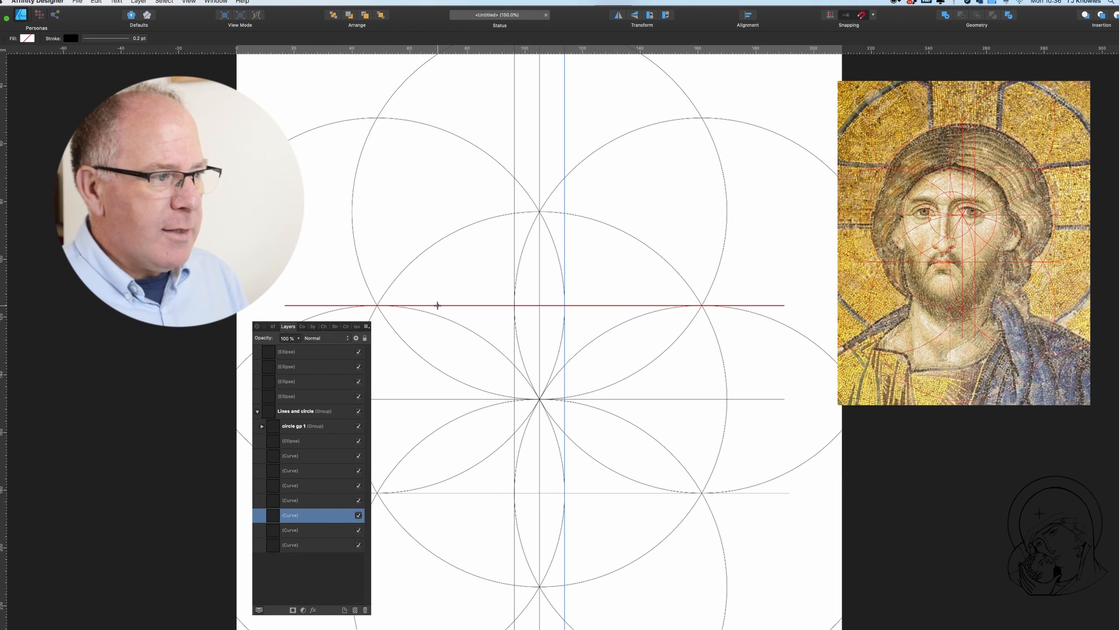
left_click_drag(438, 306, 640, 475)
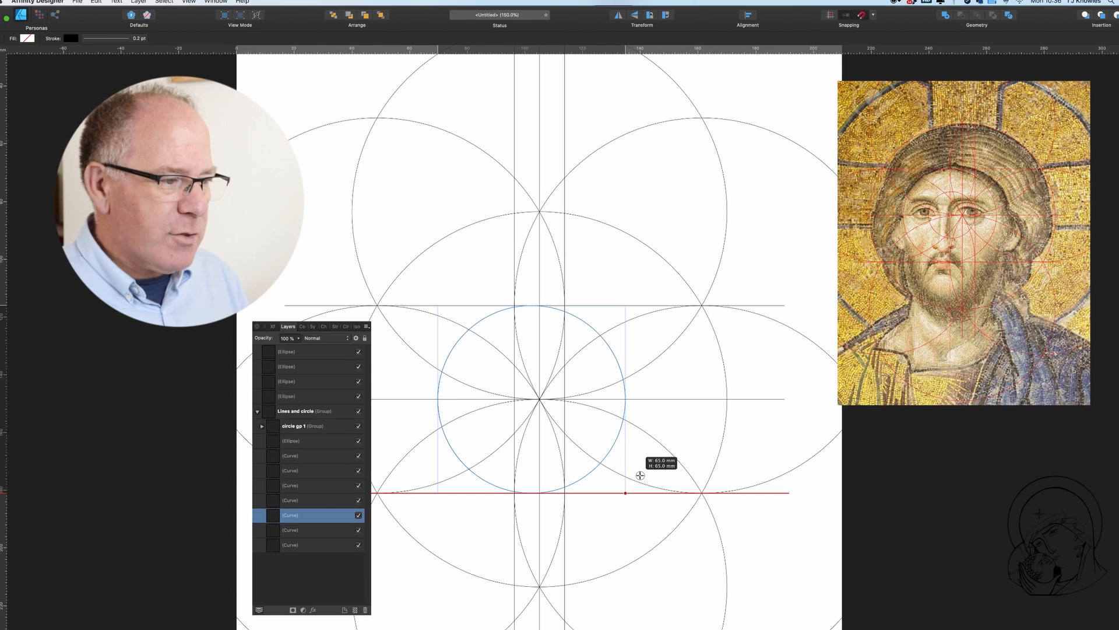
left_click_drag(640, 475, 641, 475)
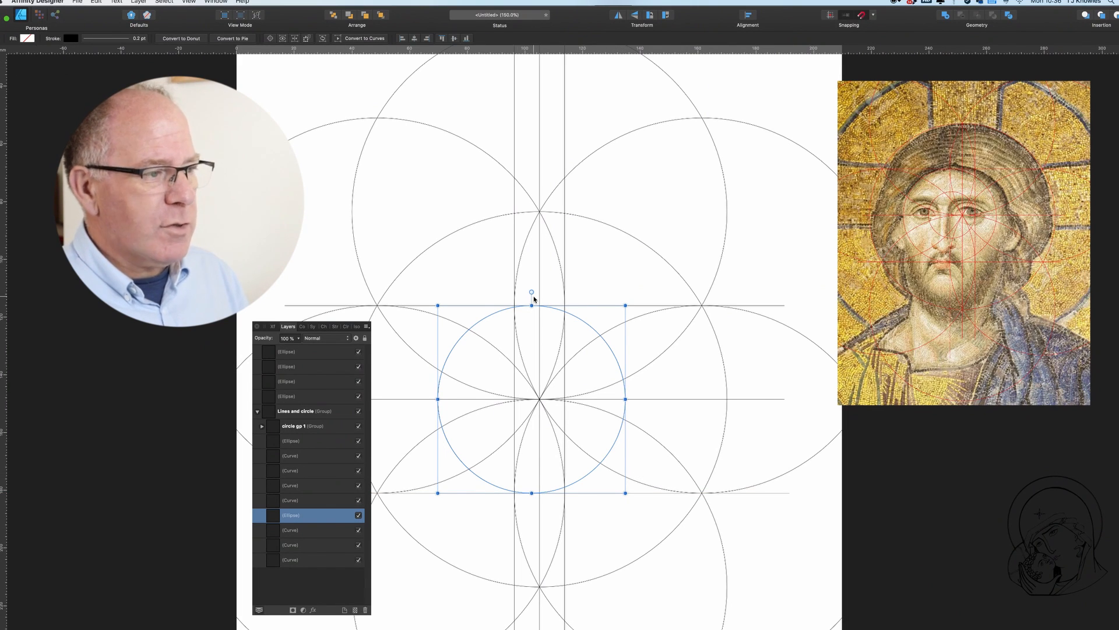
left_click_drag(556, 341, 564, 341)
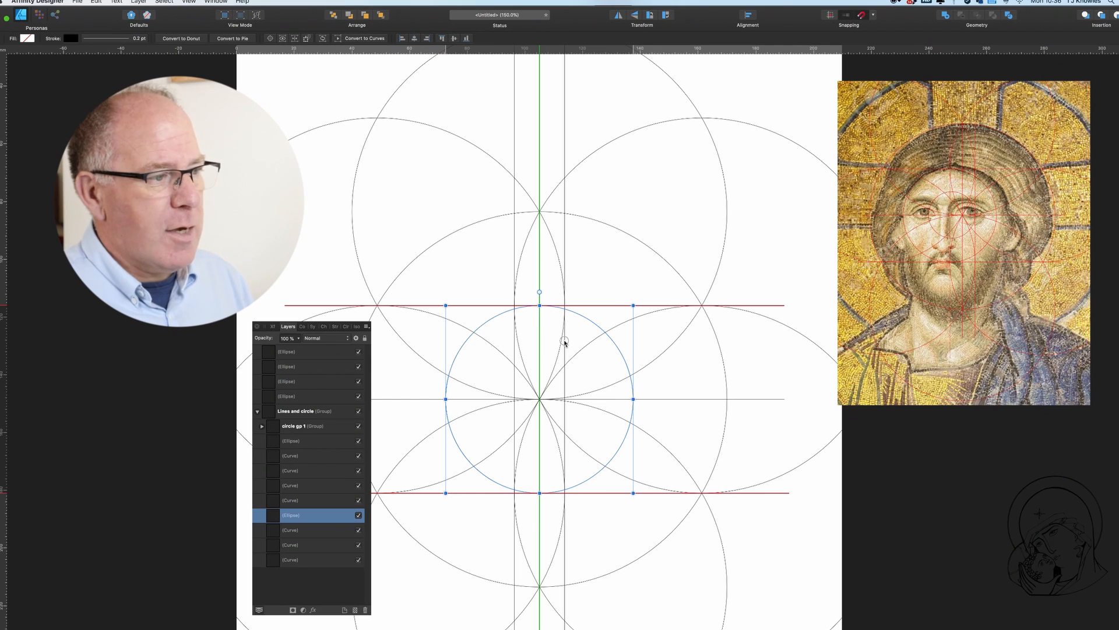
Duplicate the small central circle and centre the copy on the right vertical line, keeping it between the upper and lower horizontal lines
left_click_drag(564, 341, 564, 342)
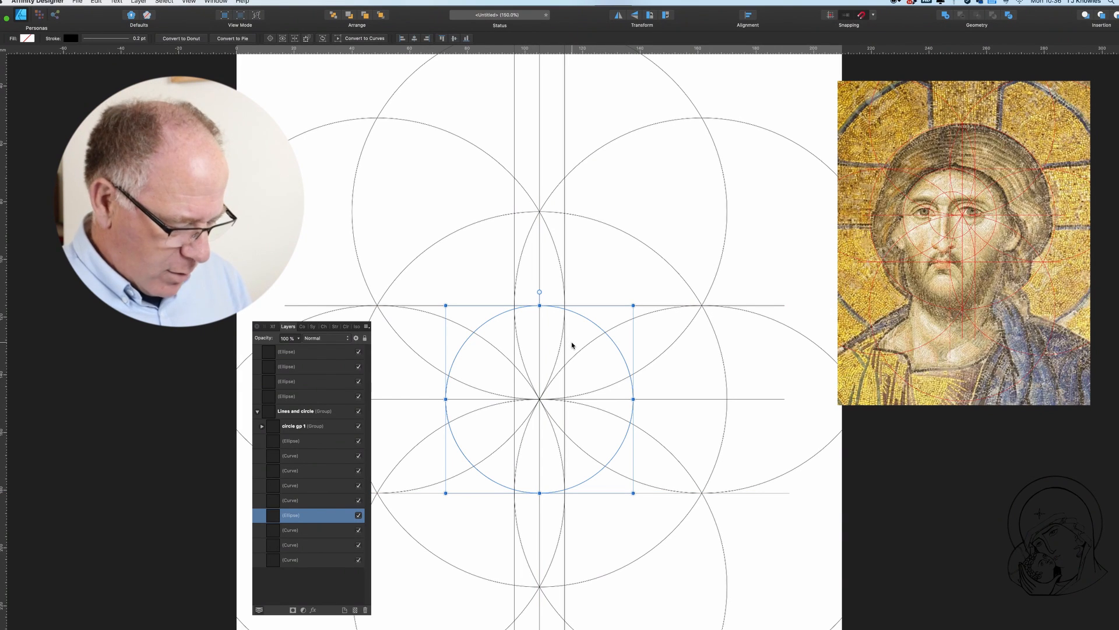
key("super+j")
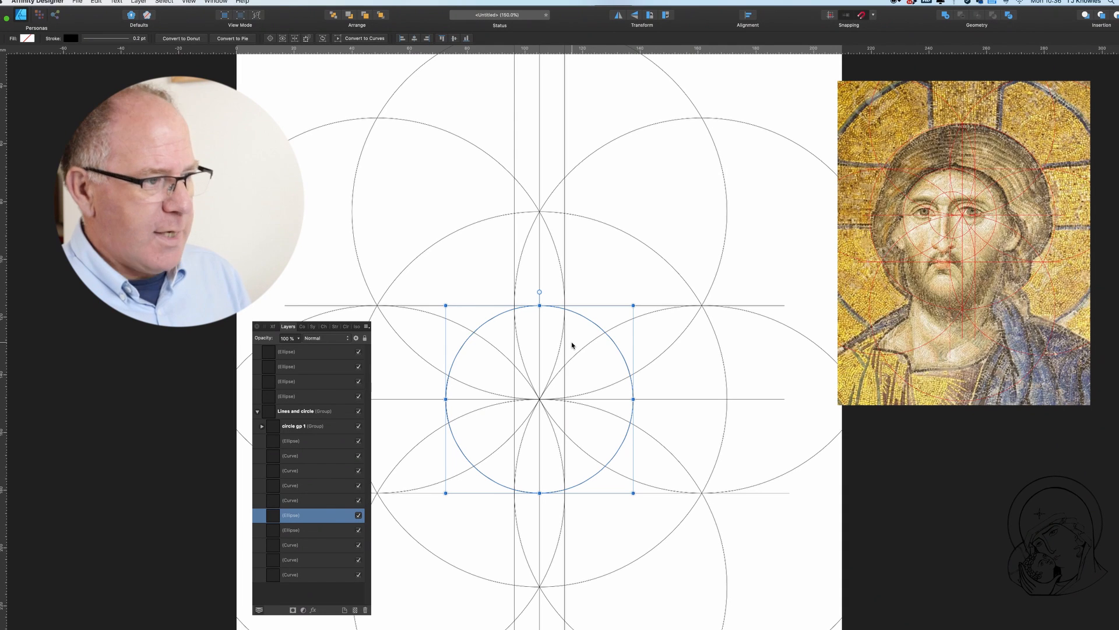
left_click_drag(562, 352, 581, 354)
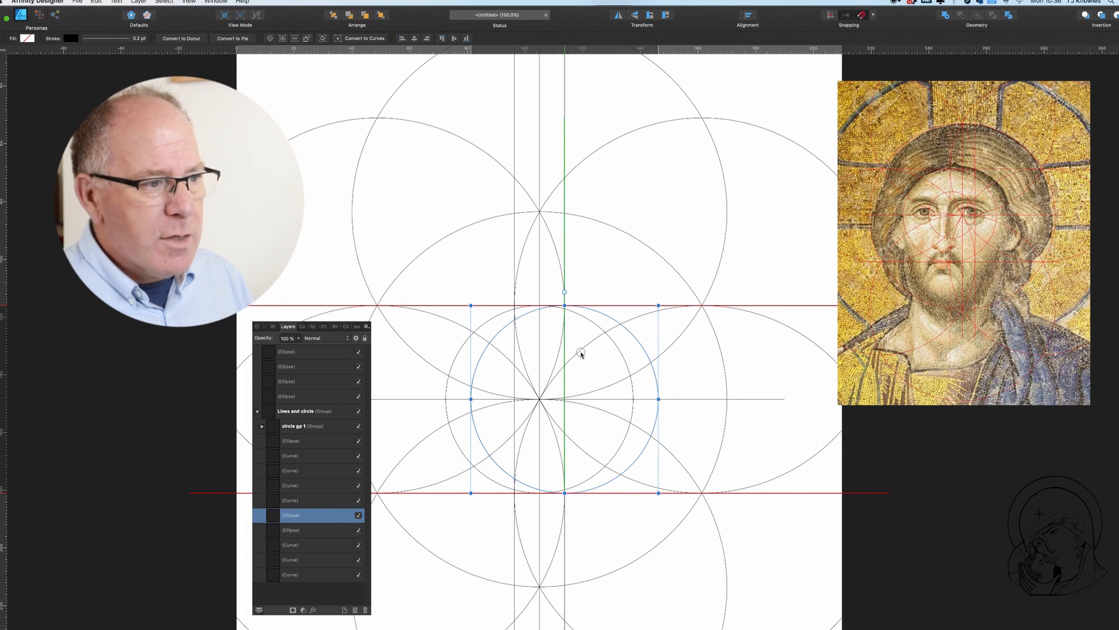
left_click_drag(581, 354, 580, 353)
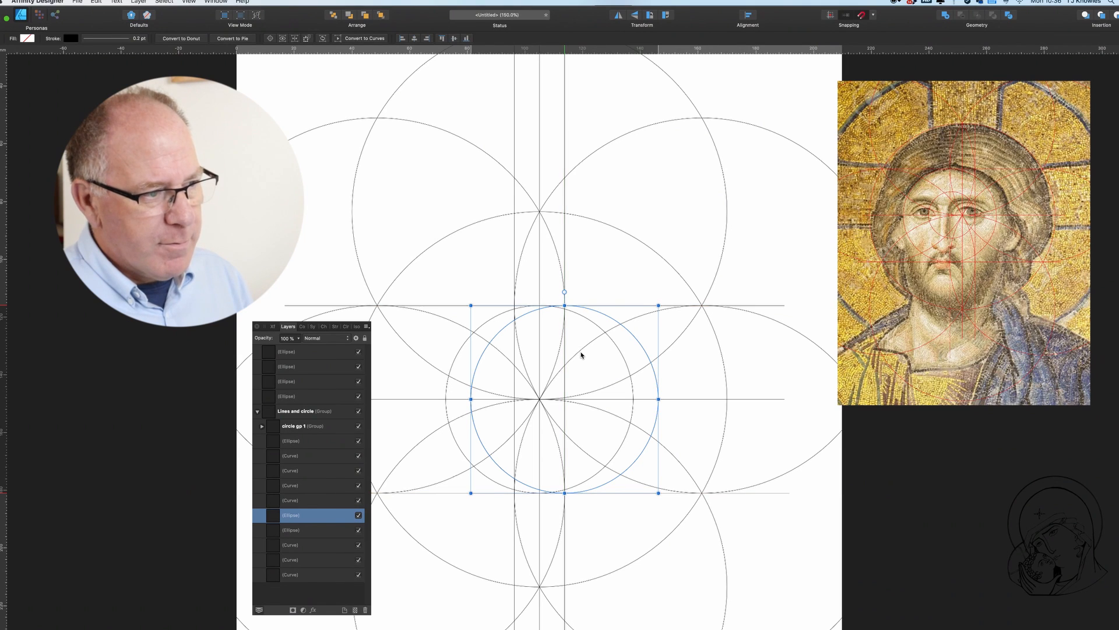
Add another copy of the small circle, centre it on the left vertical line between the horizontal lines, and clear the selection
key("super+v")
left_click_drag(553, 344, 531, 346)
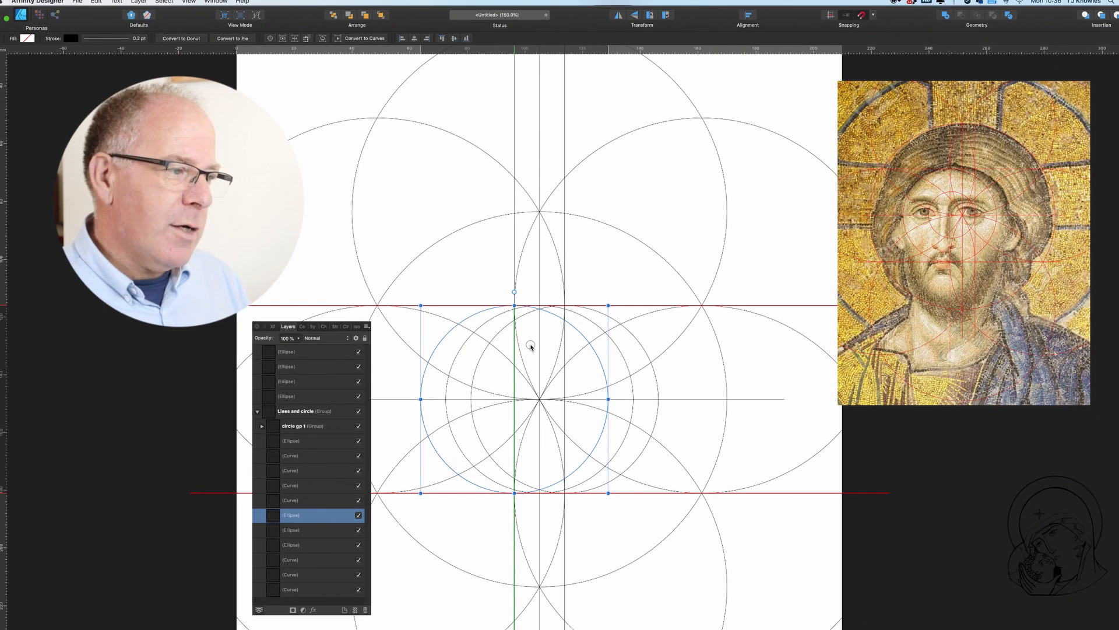
left_click_drag(530, 346, 531, 345)
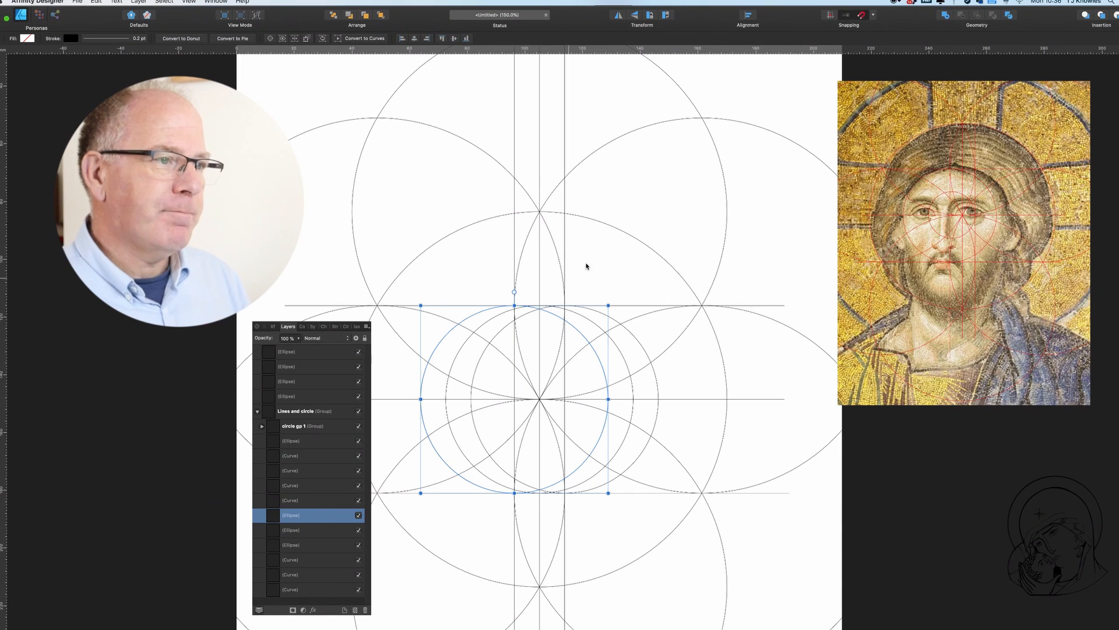
left_click(777, 83)
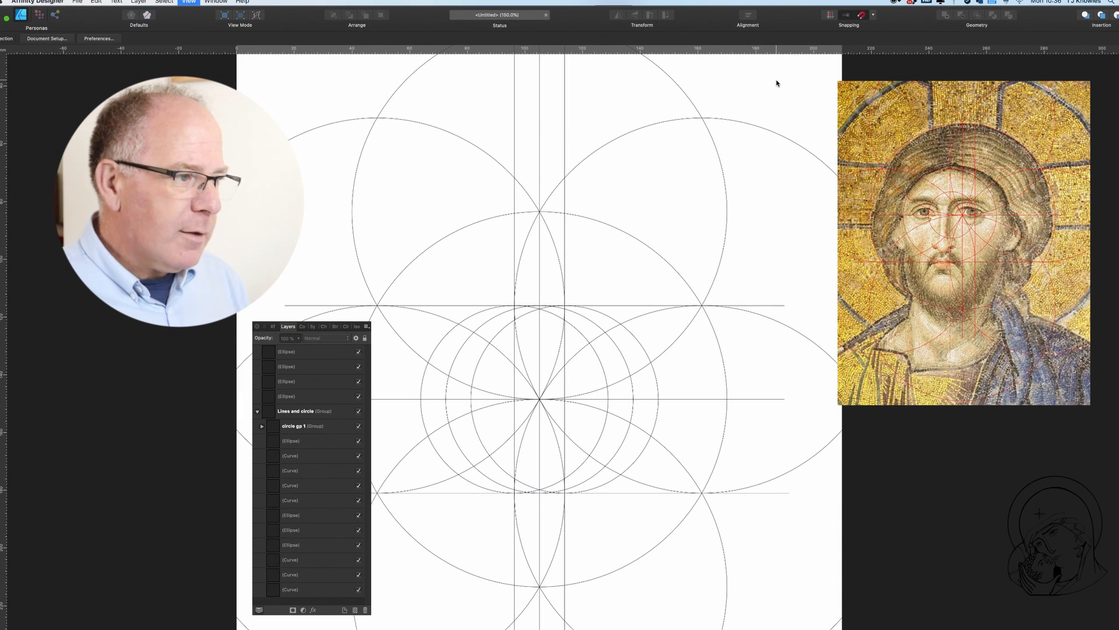
Select the four outer circles together with the Lines and circle group and combine them all into one group
key("super+minus")
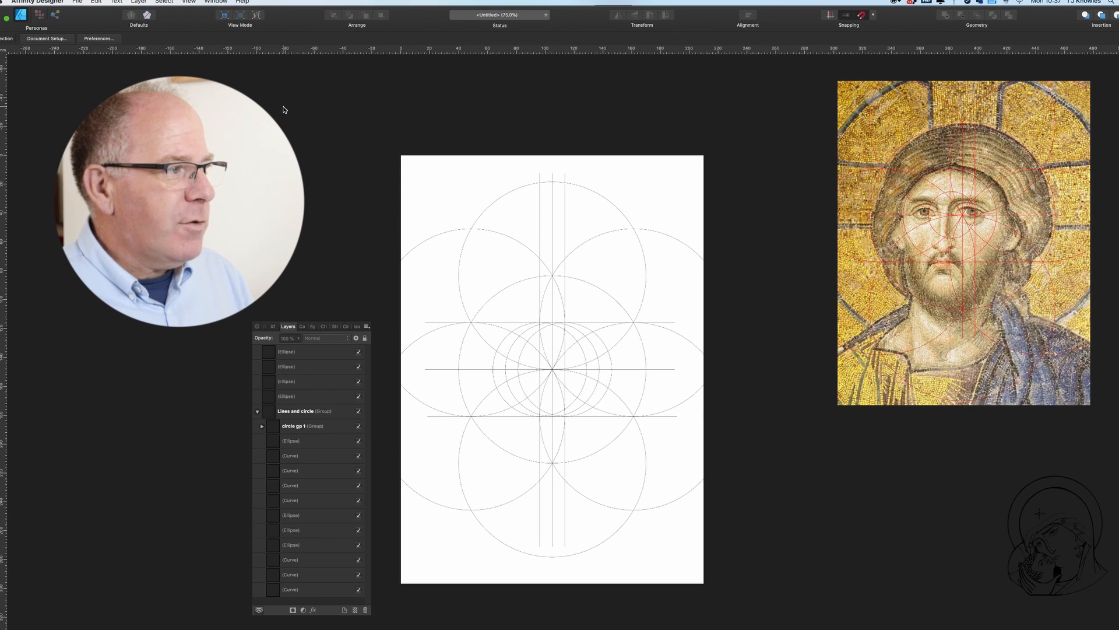
left_click_drag(308, 98, 813, 624)
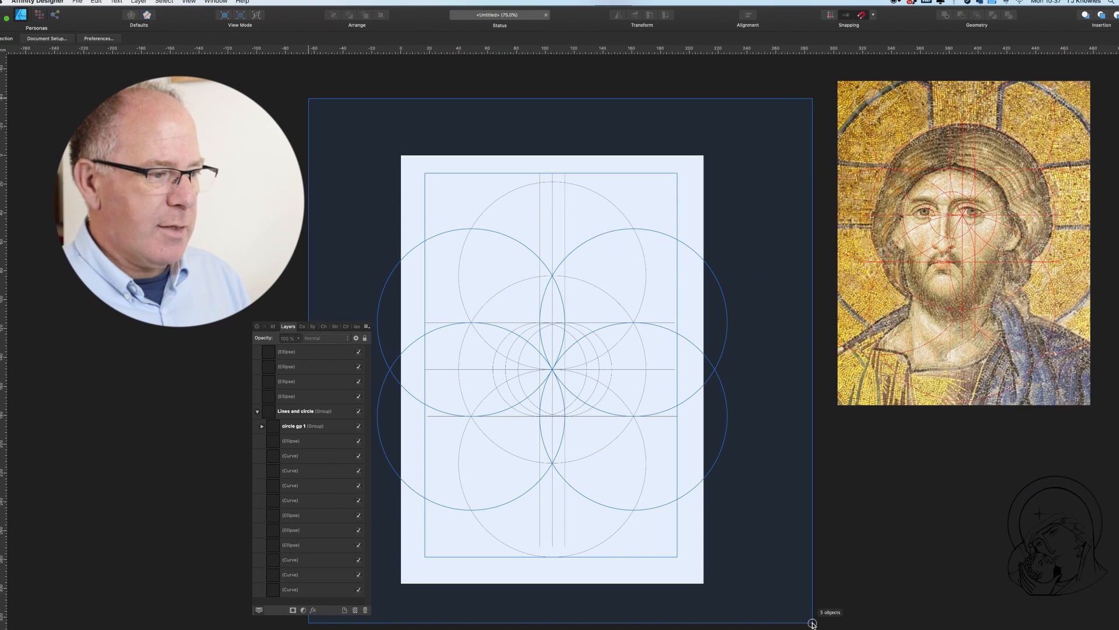
left_click_drag(812, 623, 811, 625)
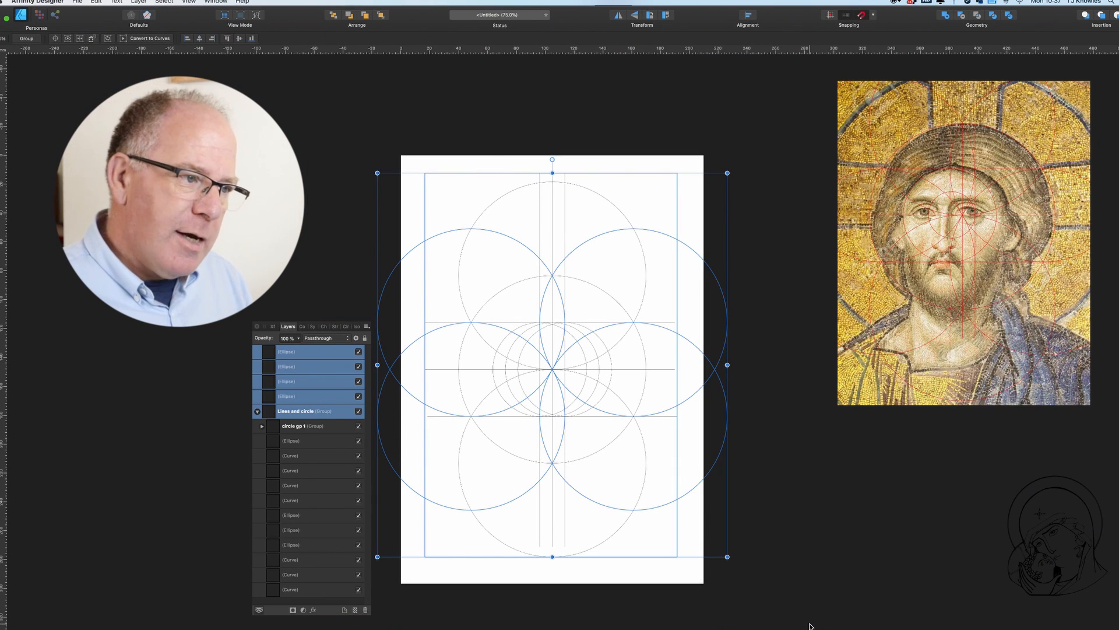
scroll(643, 300, "down", 1)
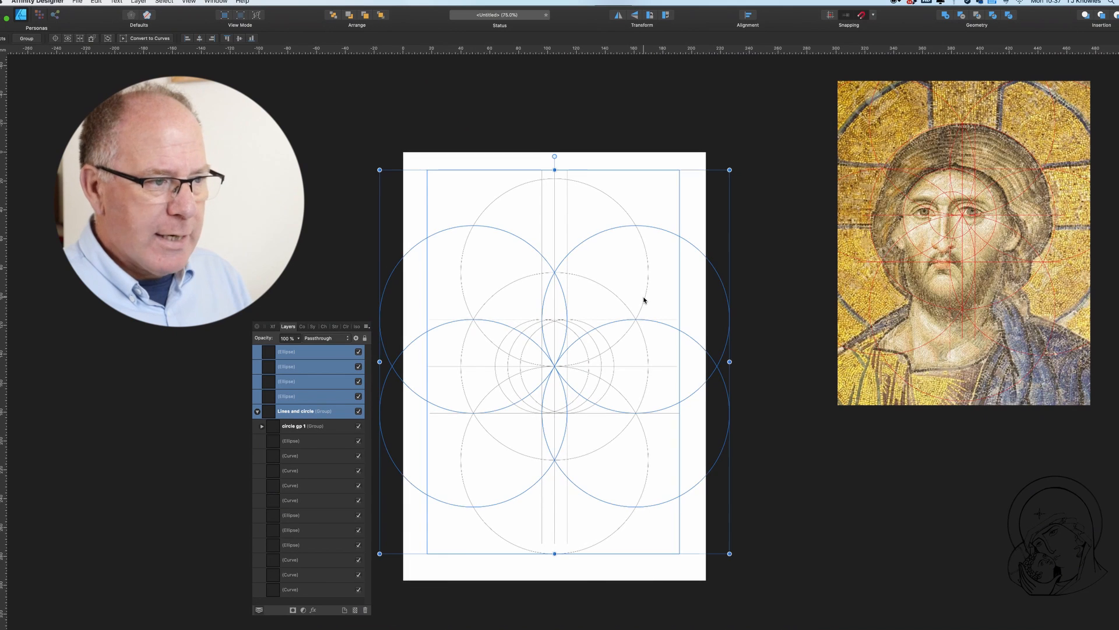
right_click(643, 297)
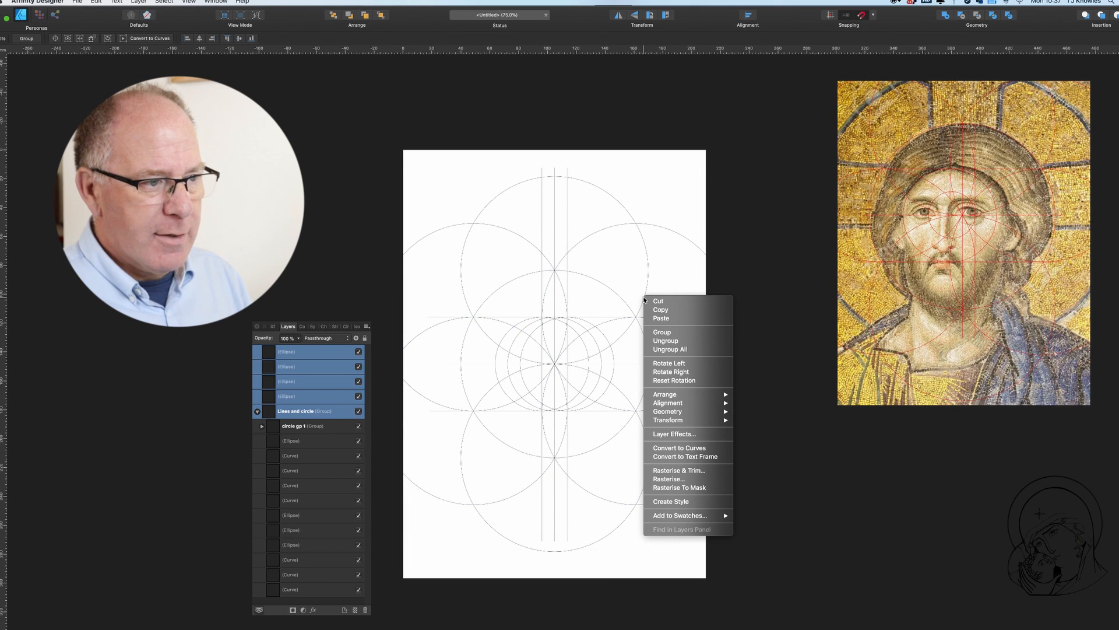
left_click(672, 333)
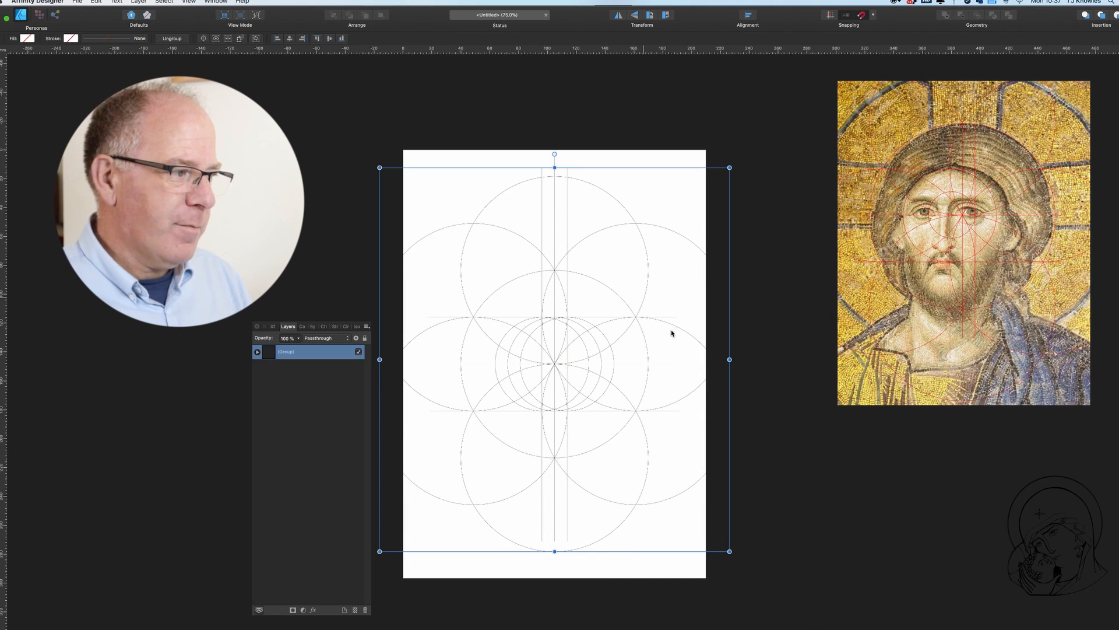
Rename the new group as Seed of Life
double_click(283, 351)
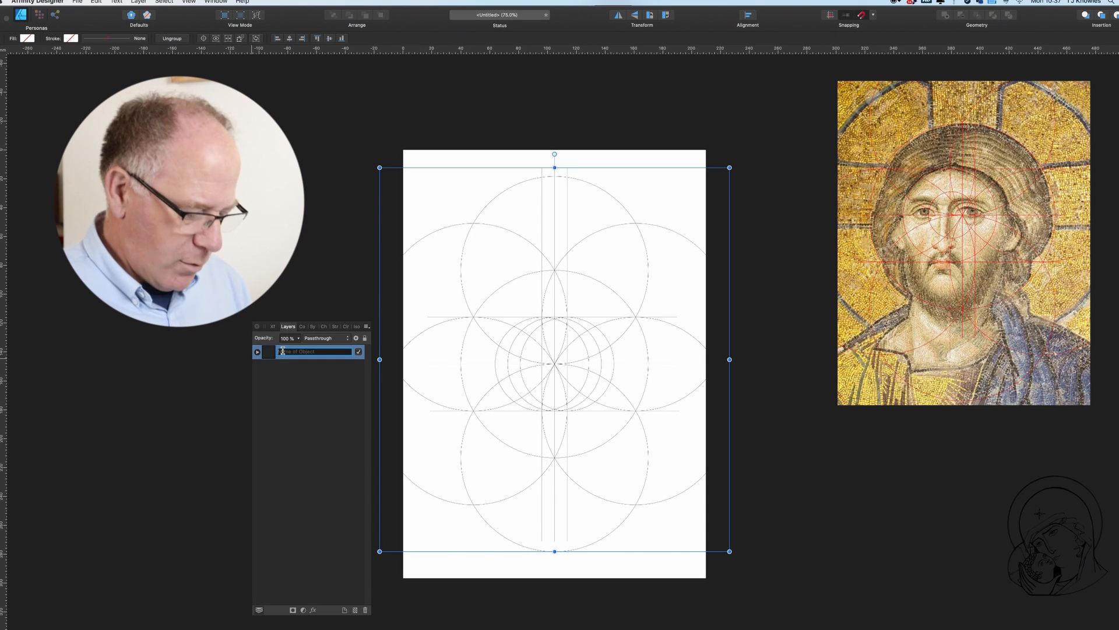
type("Seed")
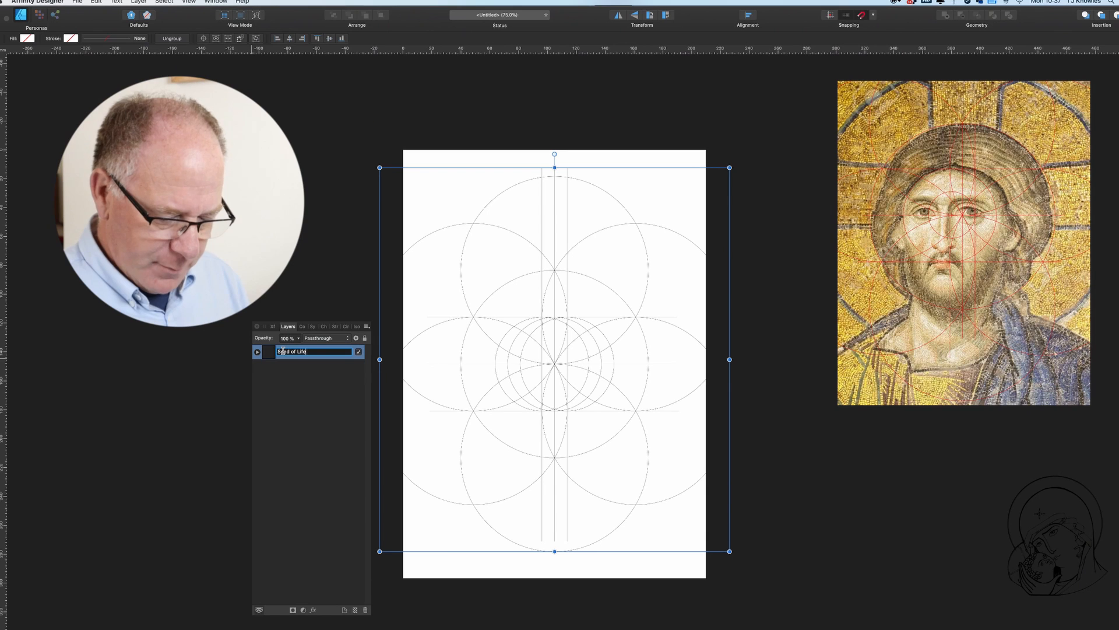
type(" of Life")
key("Return")
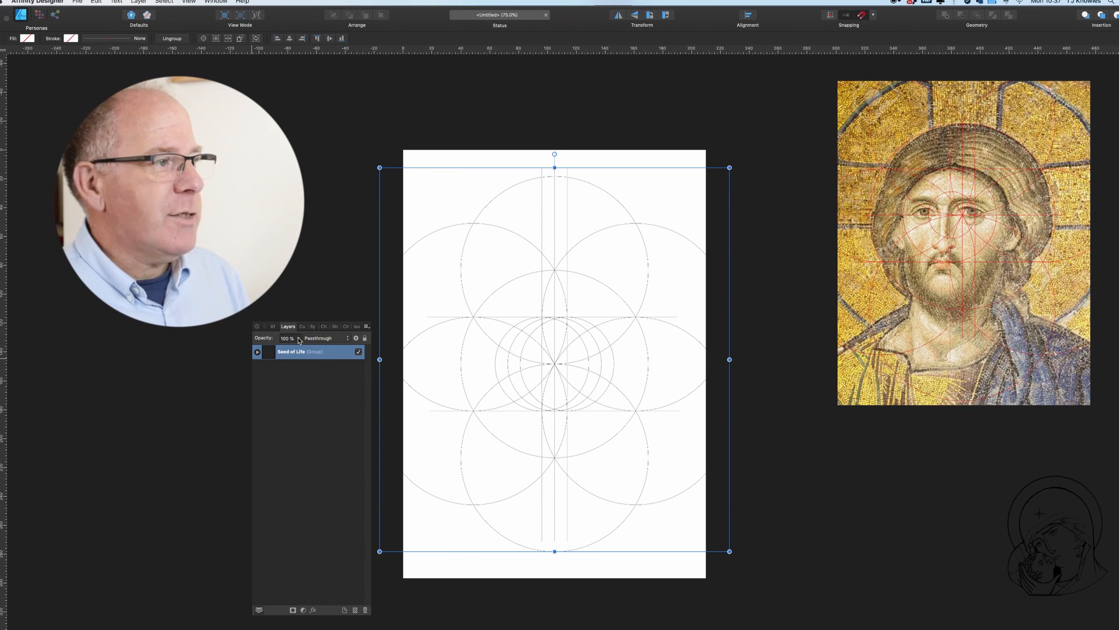
Open the recently used Pantocrator JPG image of the icon
left_click(80, 3)
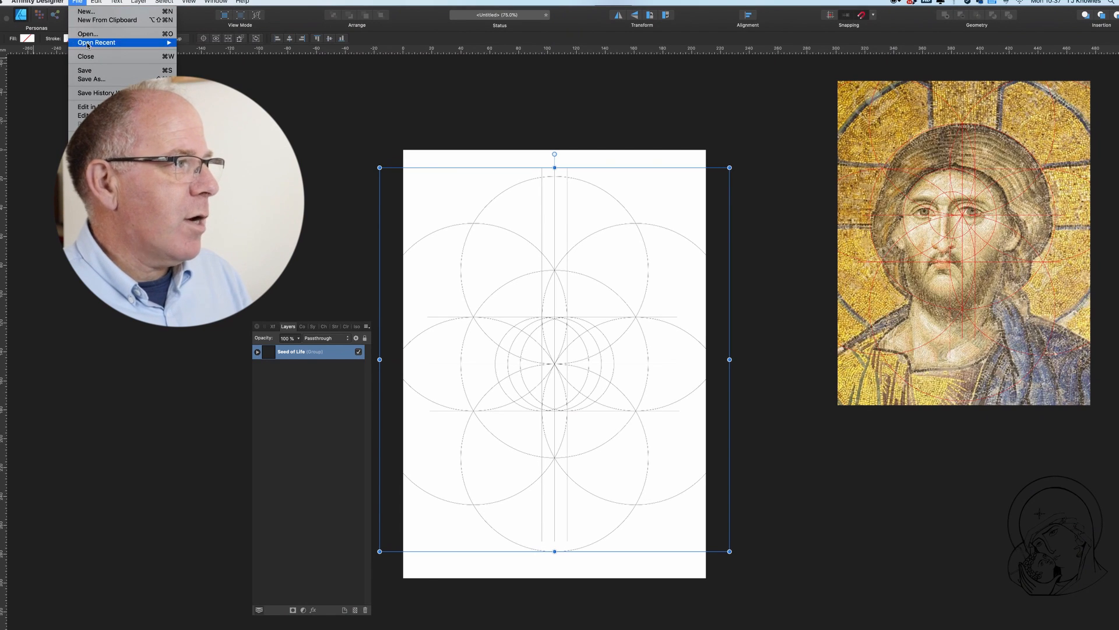
mouse_move(88, 43)
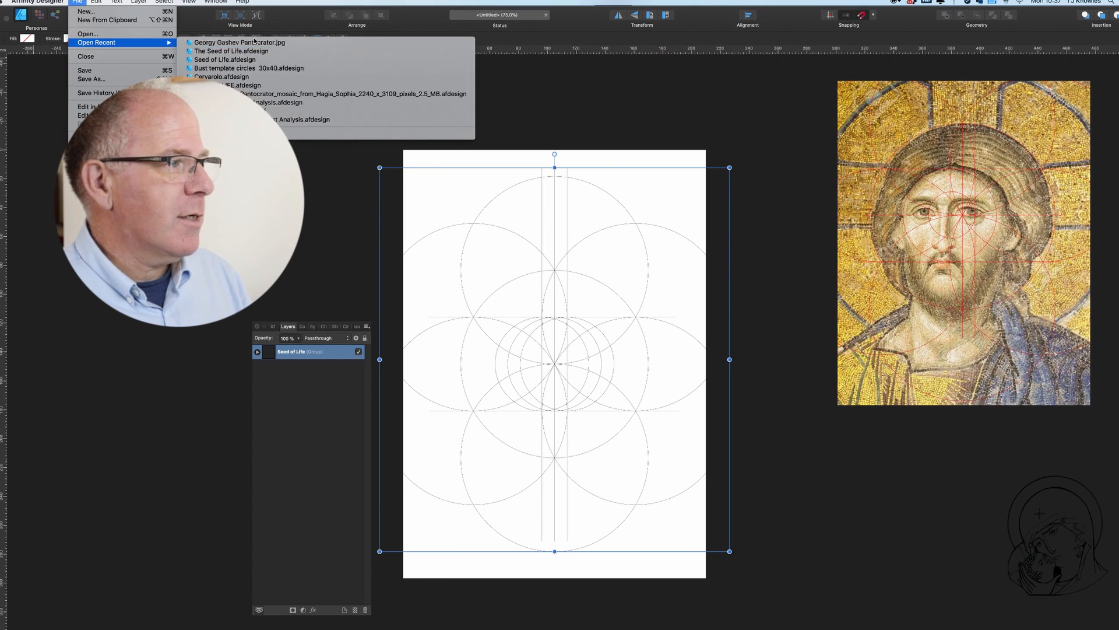
left_click(246, 45)
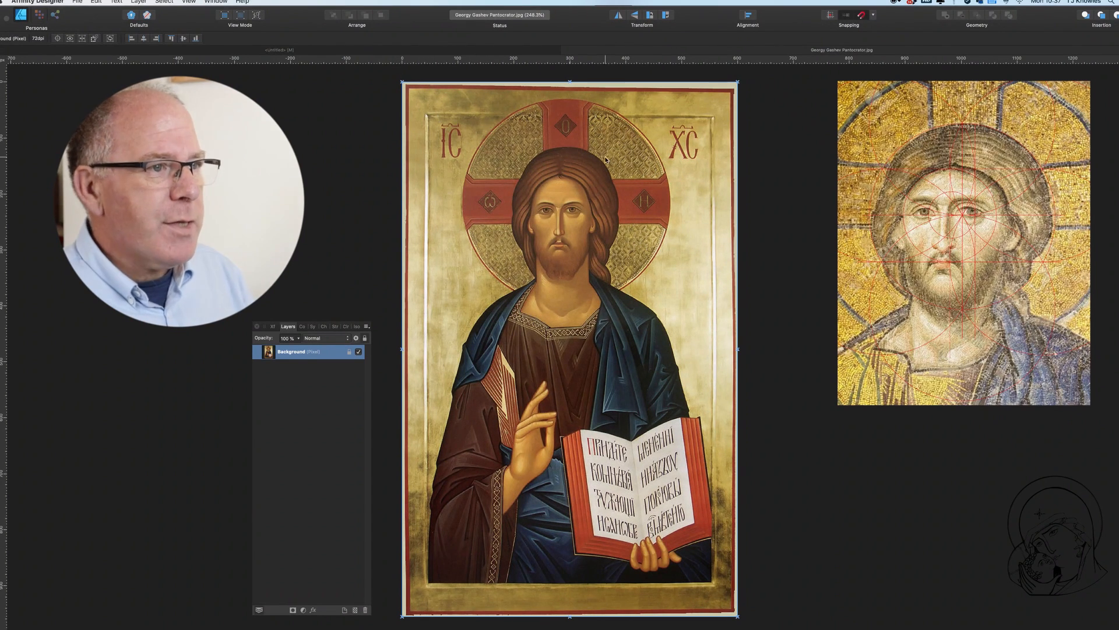
Copy the Seed of Life group from the untitled drawing and paste it into the Pantocrator image document
left_click(394, 51)
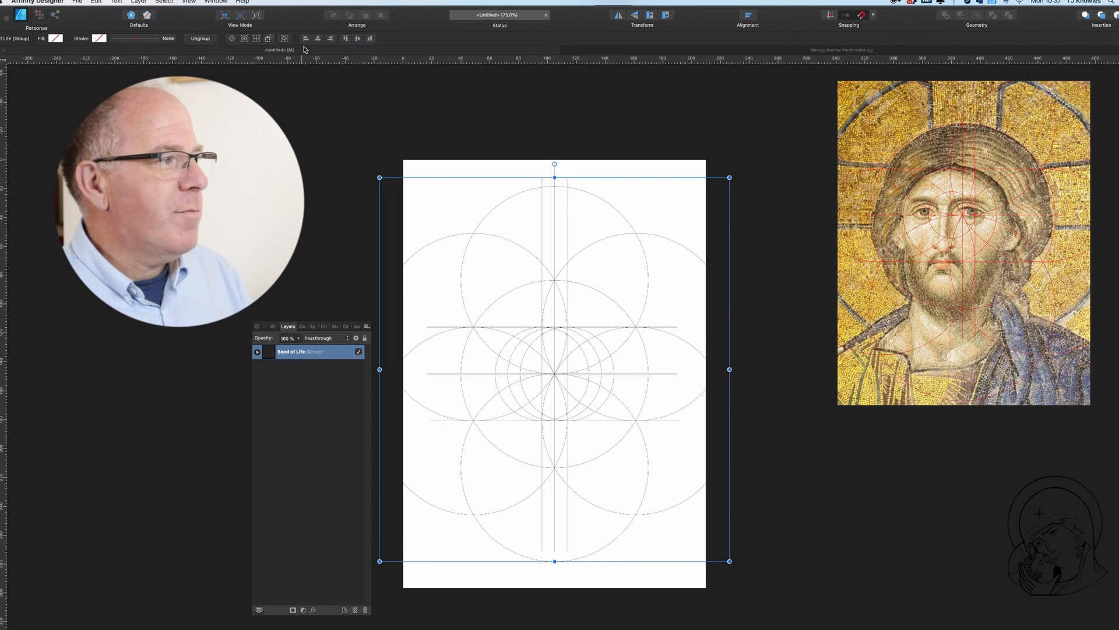
left_click(590, 51)
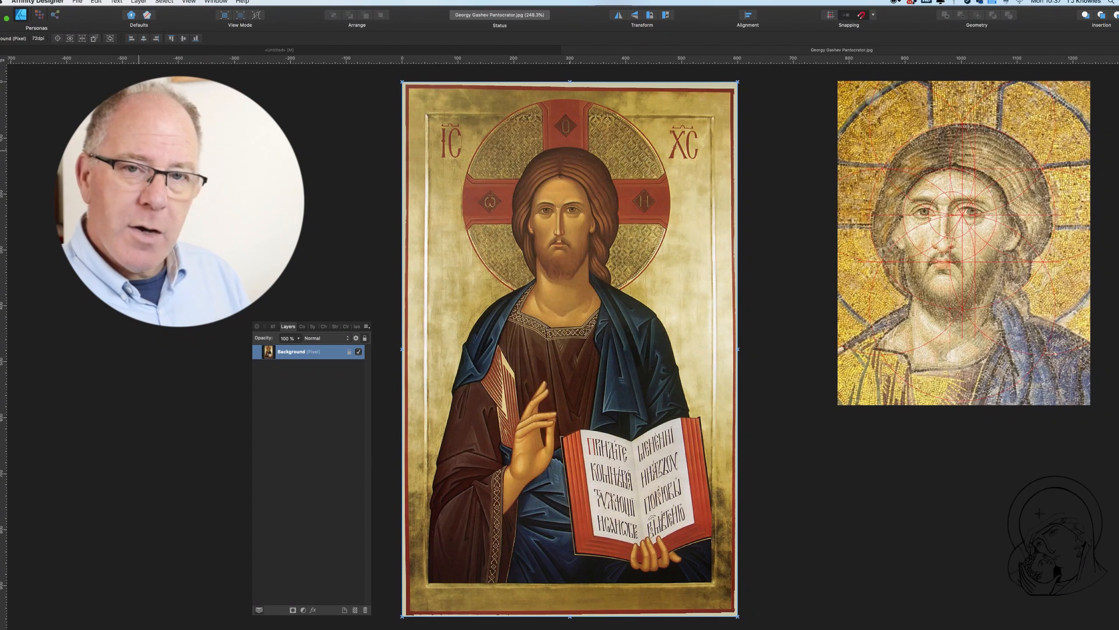
key("cmd+v")
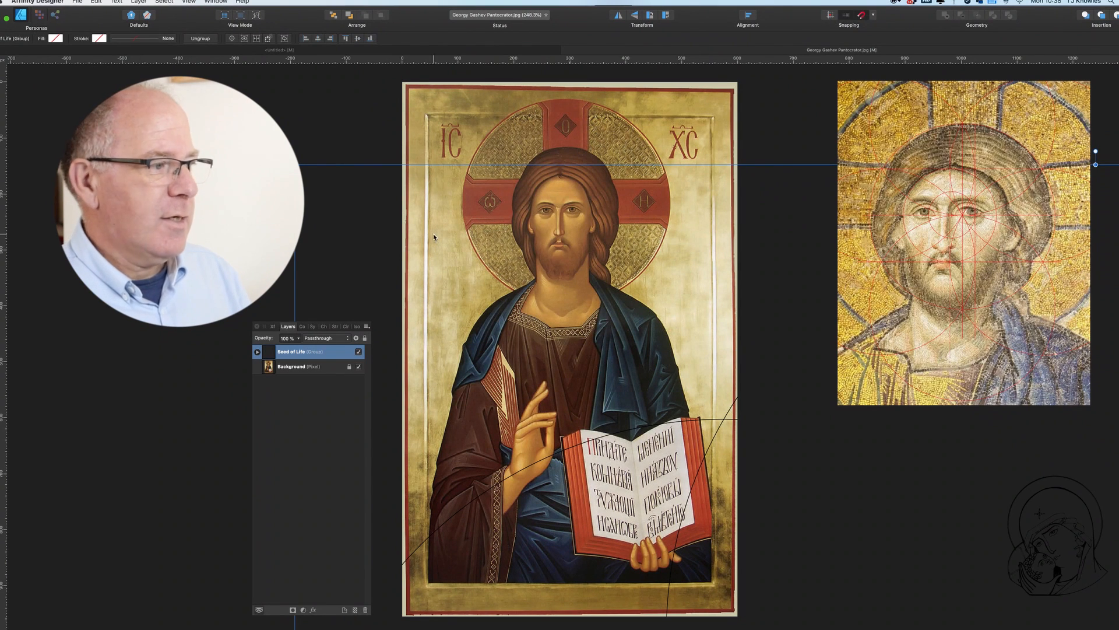
Scale the oversized Seed of Life group down to nearly the icon's width and place it over Christ's head
key("cmd+1")
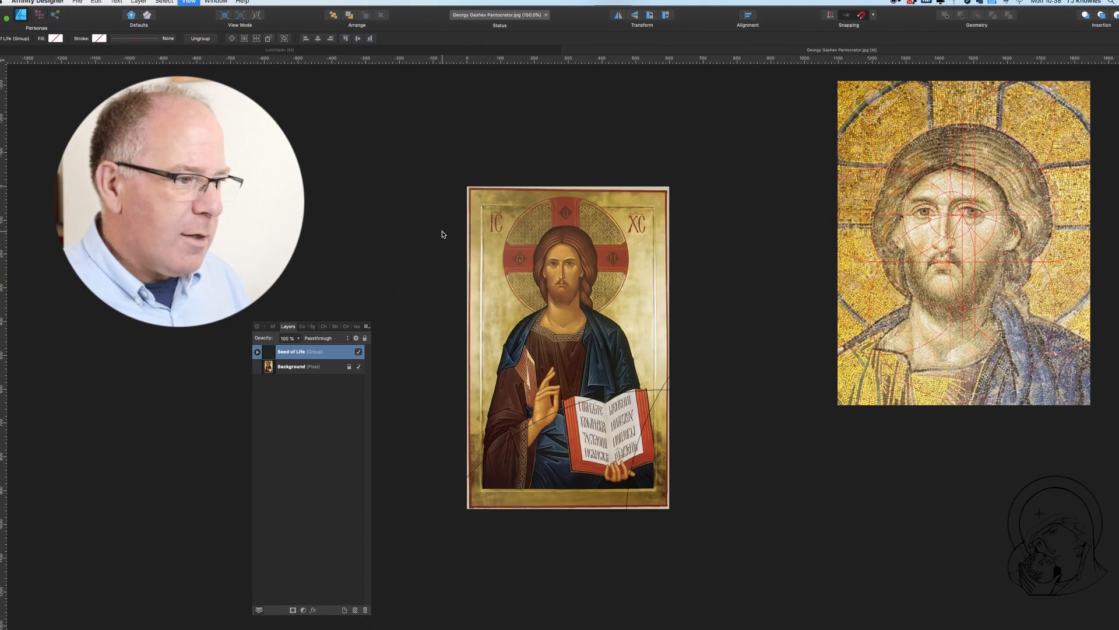
left_click_drag(581, 327, 515, 186)
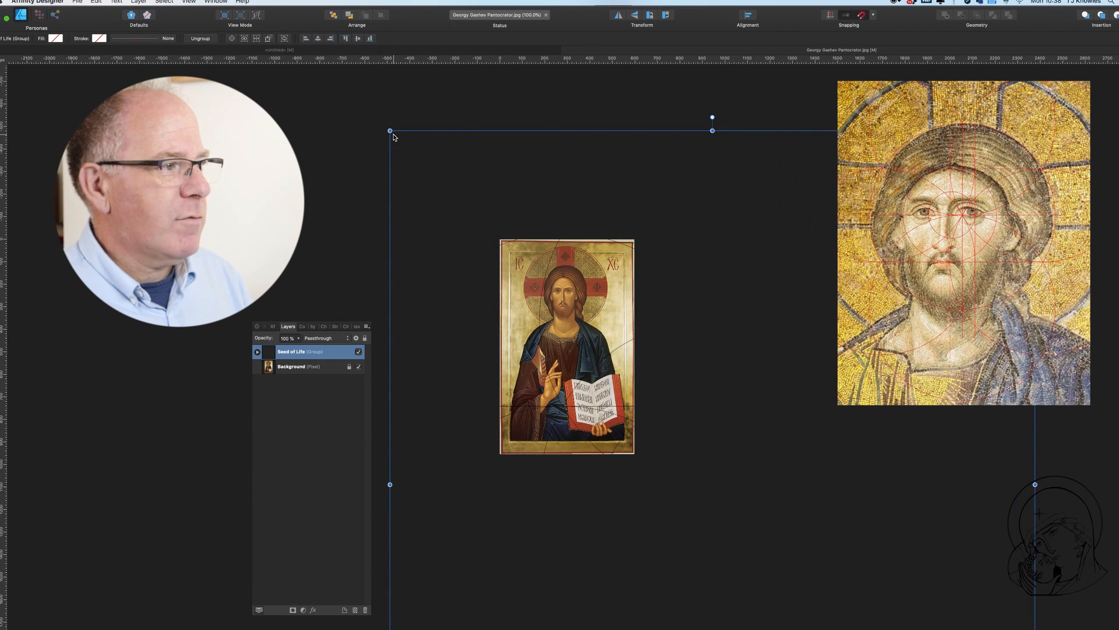
left_click_drag(390, 130, 667, 445)
left_click_drag(687, 487, 527, 276)
Shrink the Seed of Life group further to about the halo's width and centre it on the upper part of Christ's face
key("super+2")
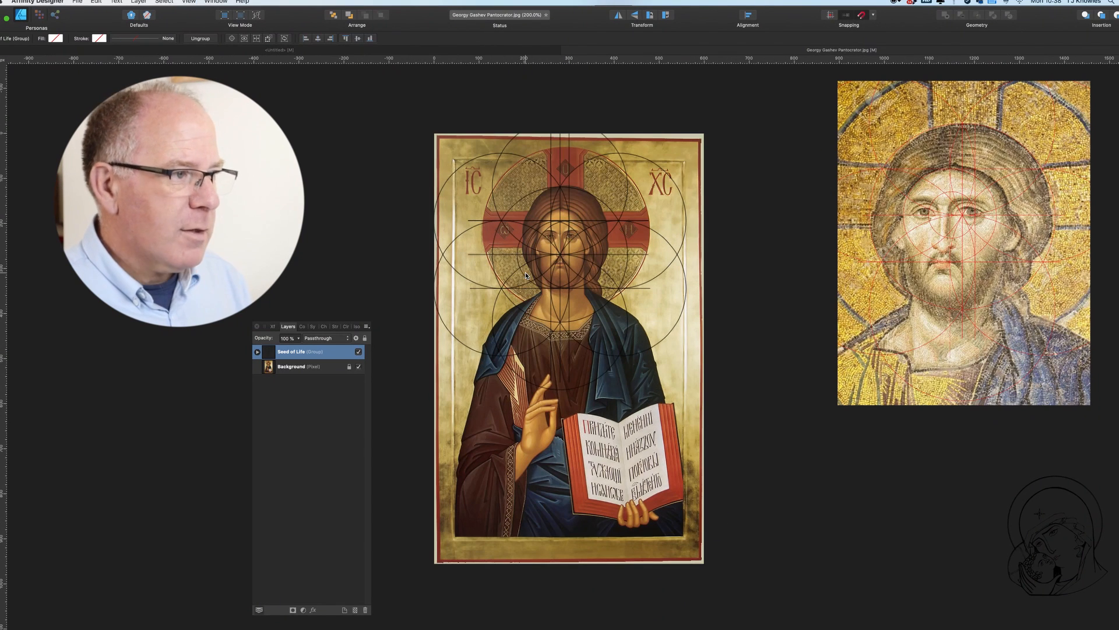
left_click_drag(434, 113, 511, 196)
left_click_drag(604, 296, 571, 236)
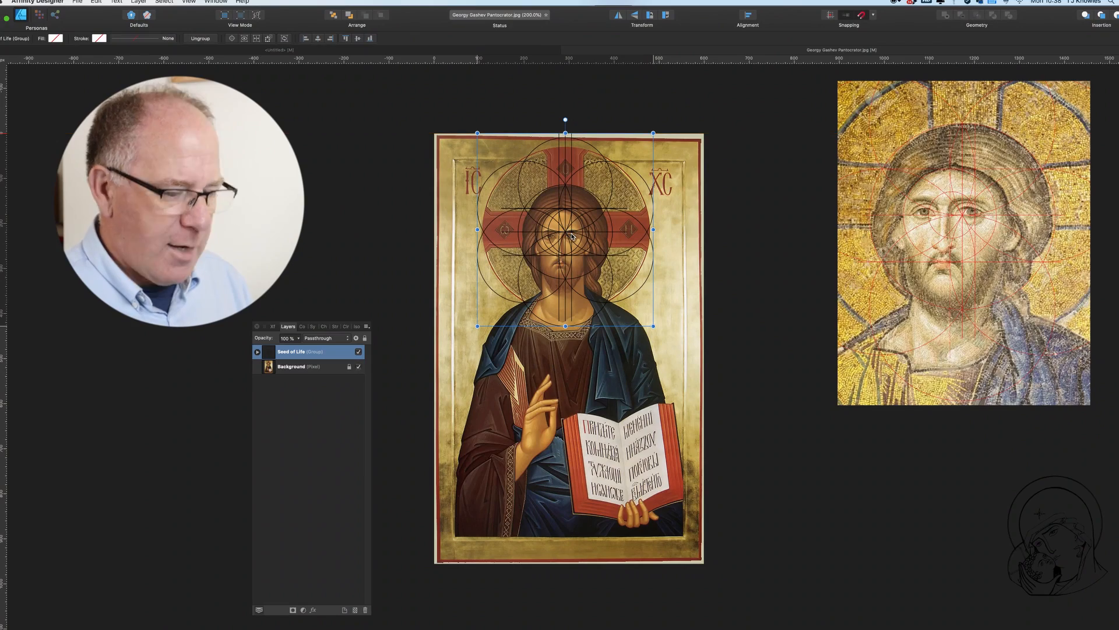
key("super+plus")
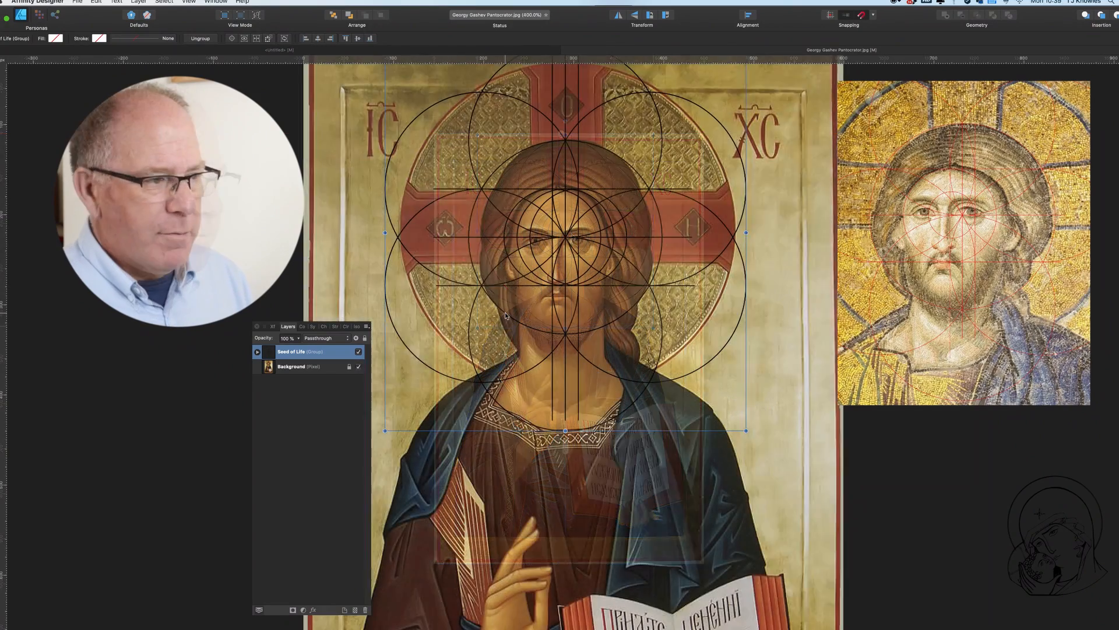